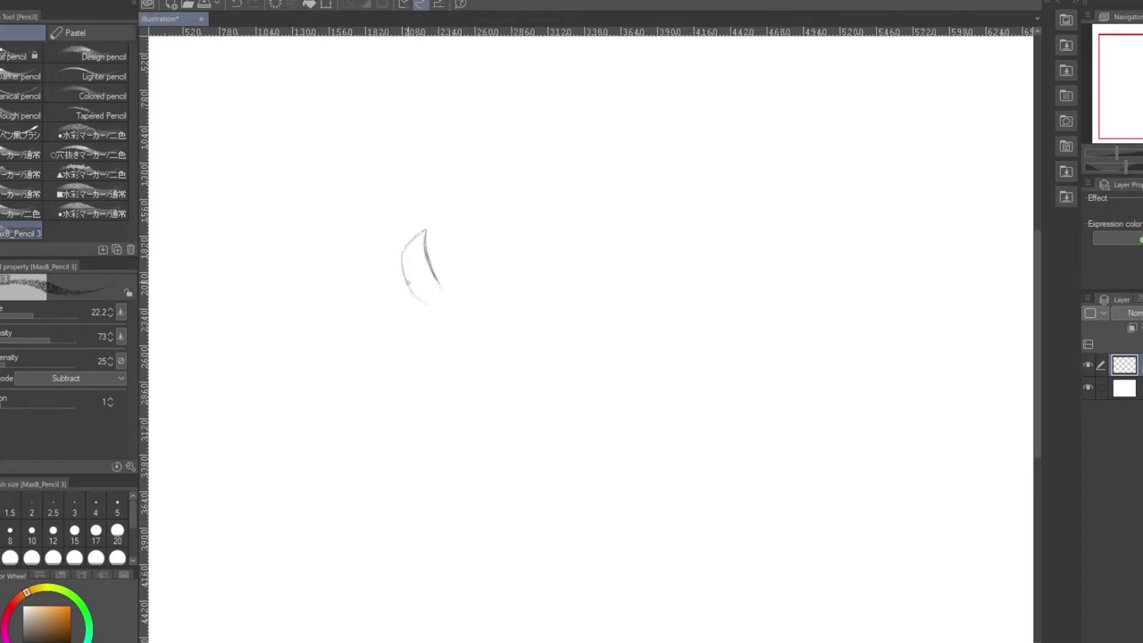
Pencil the inner seam line inside the rounded cup outline
scroll(461, 295, "up", 3)
left_click_drag(364, 116, 407, 240)
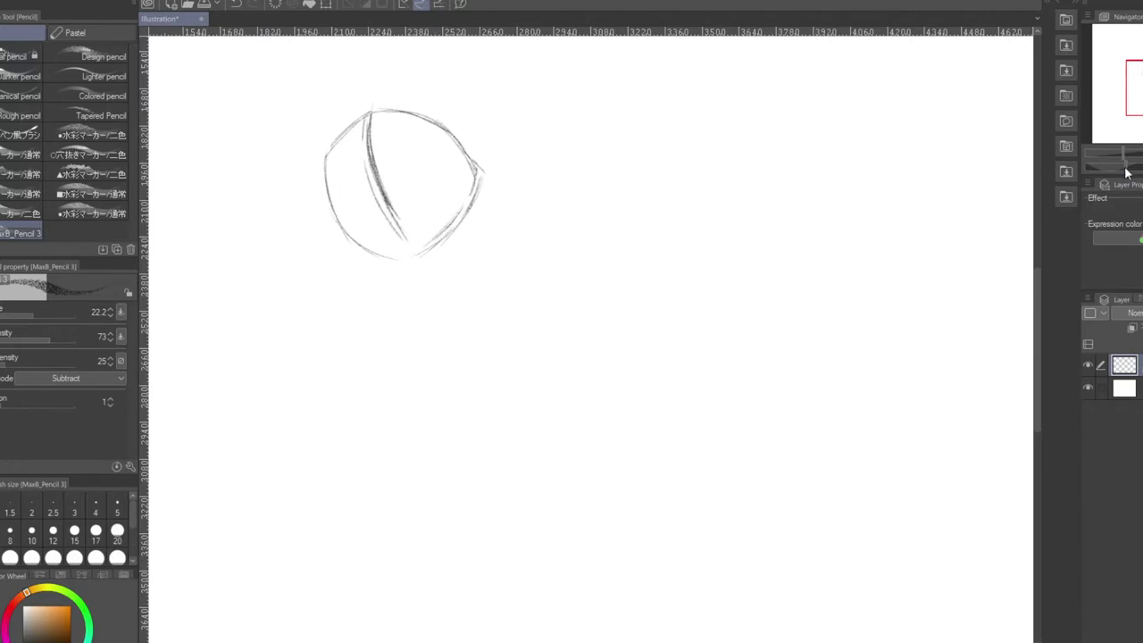
left_click_drag(1125, 173, 486, 189)
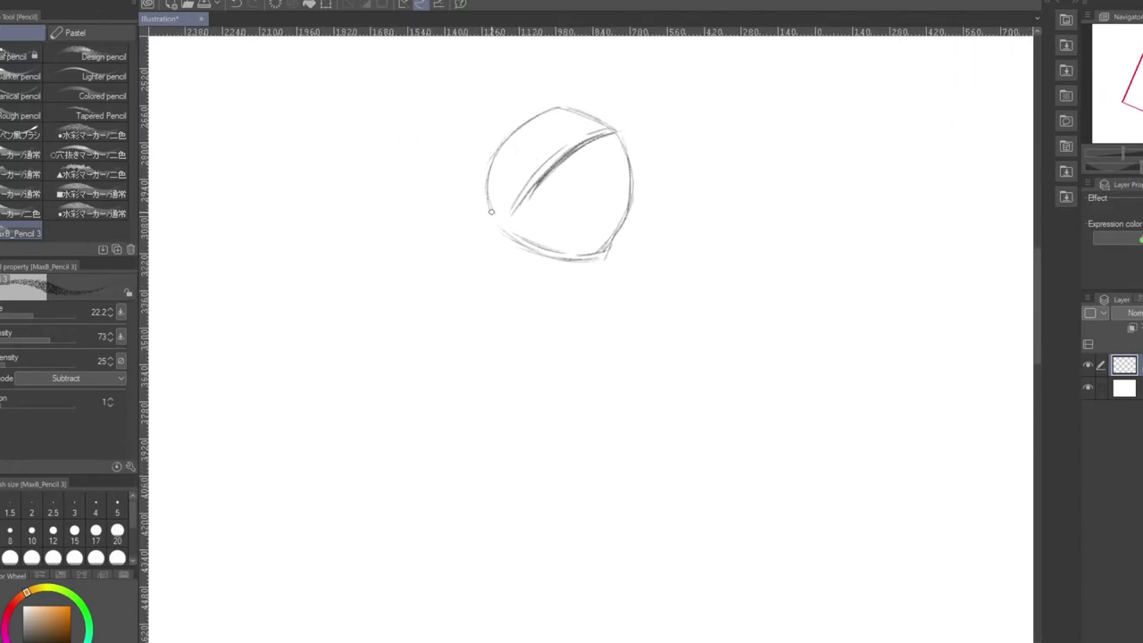
left_click_drag(503, 237, 512, 300)
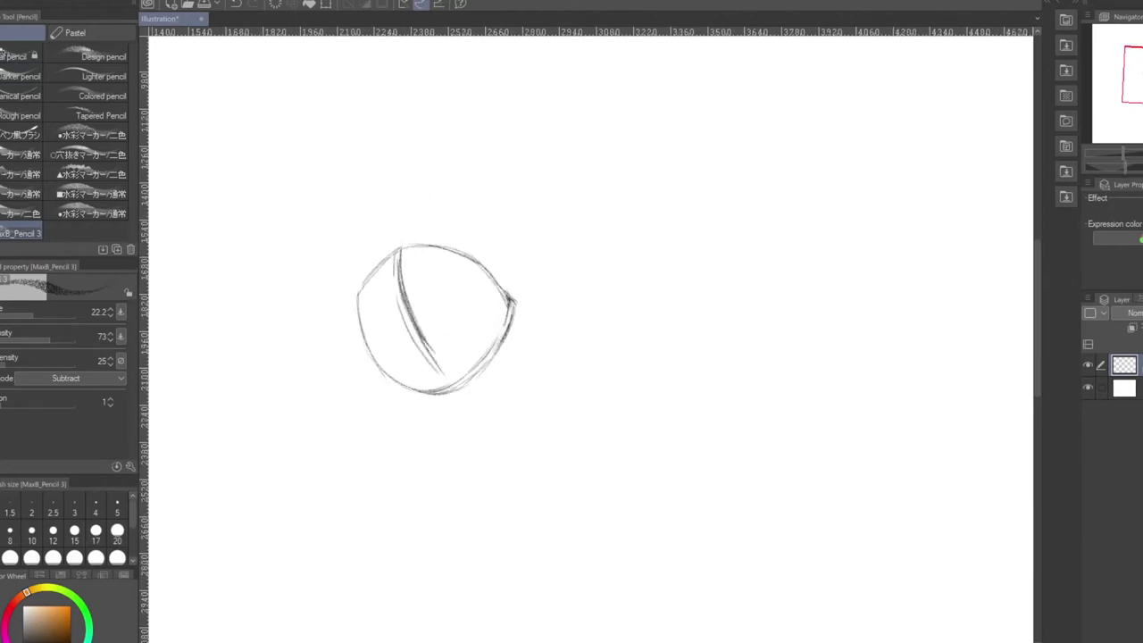
Erase the diagonal inner stroke and redraw the seam down the cup's left side
key("e")
left_click_drag(434, 352, 415, 314)
mouse_move(443, 374)
left_mouse_down()
mouse_move(398, 309)
mouse_move(398, 254)
mouse_move(418, 301)
left_mouse_up()
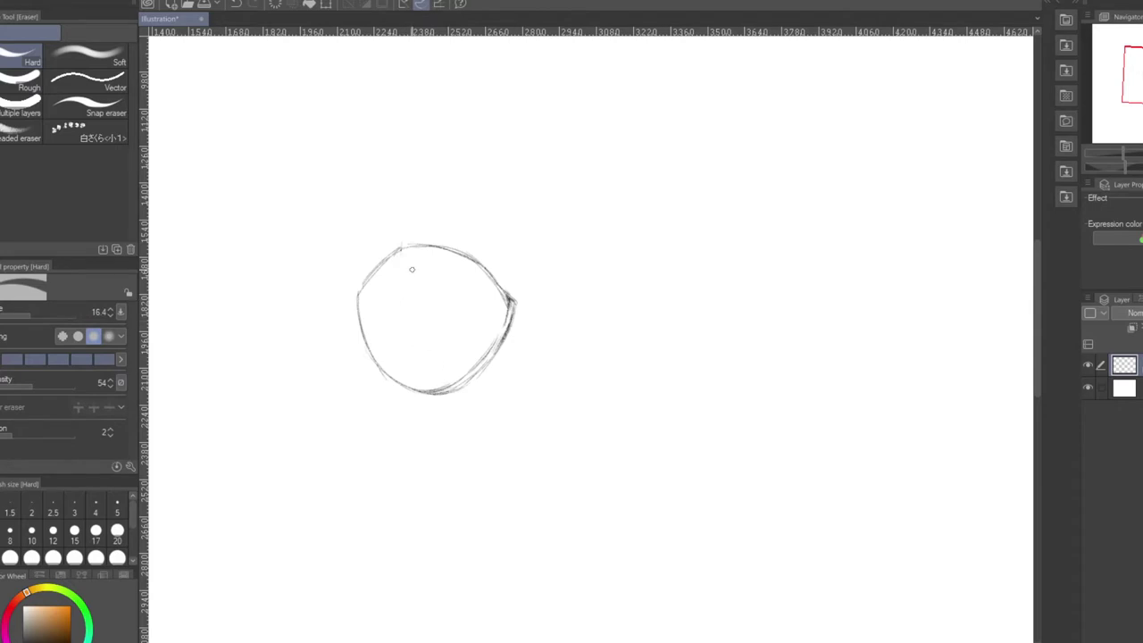
key("p")
key("p")
mouse_move(399, 250)
left_mouse_down()
mouse_move(425, 380)
mouse_move(415, 358)
left_mouse_up()
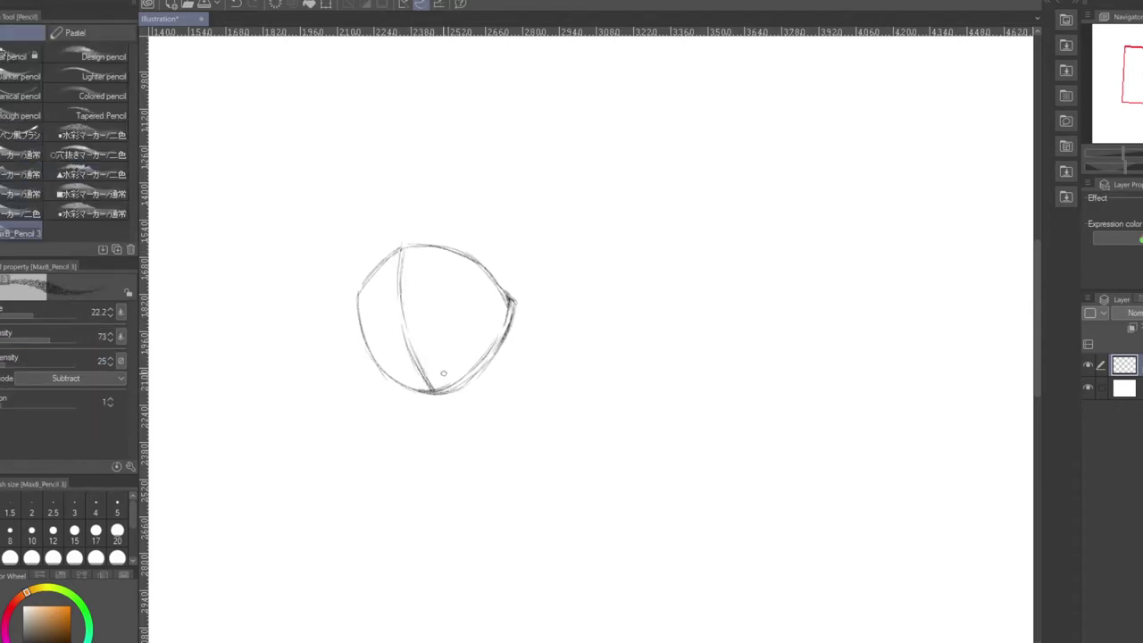
Draw the side line down from the cup's lower left
left_click_drag(1118, 157, 1086, 145)
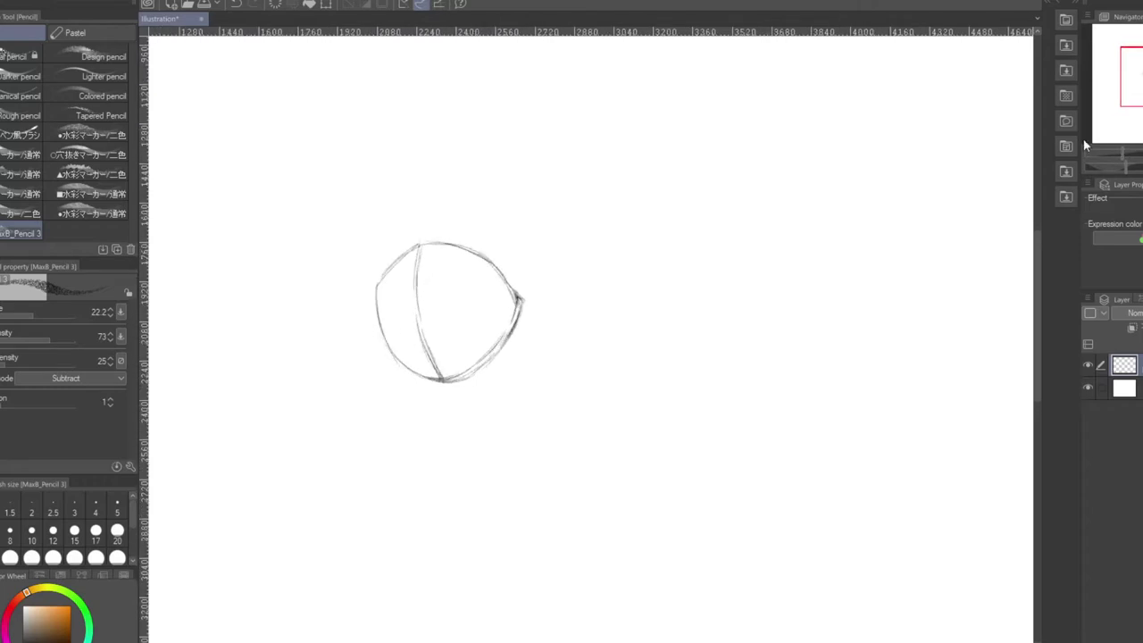
scroll(524, 281, "down", 1)
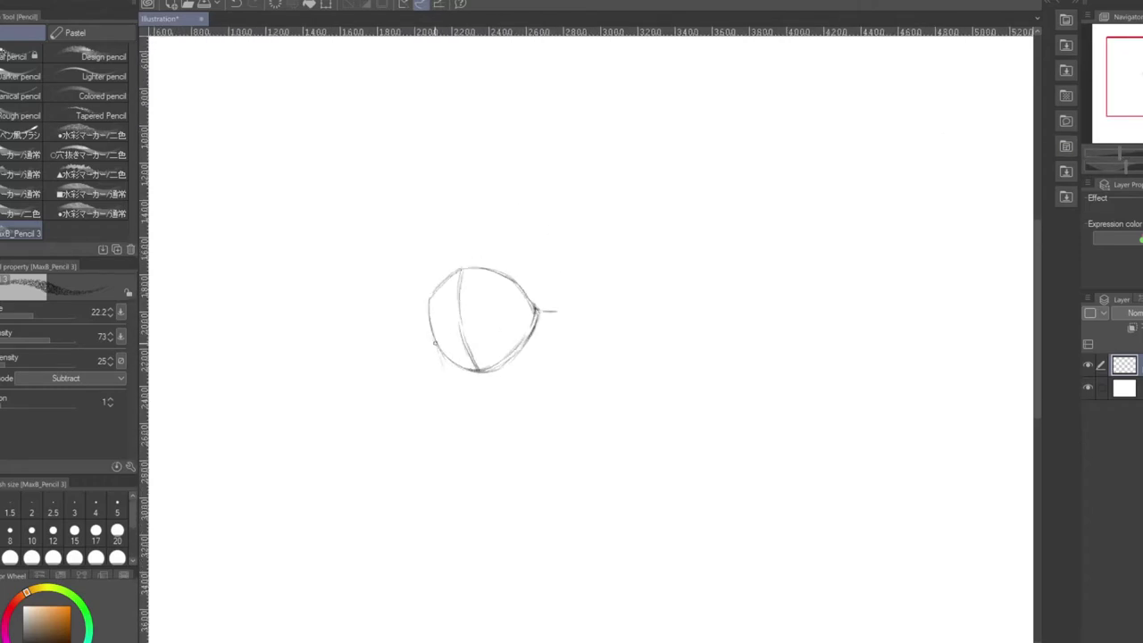
left_click_drag(439, 361, 464, 459)
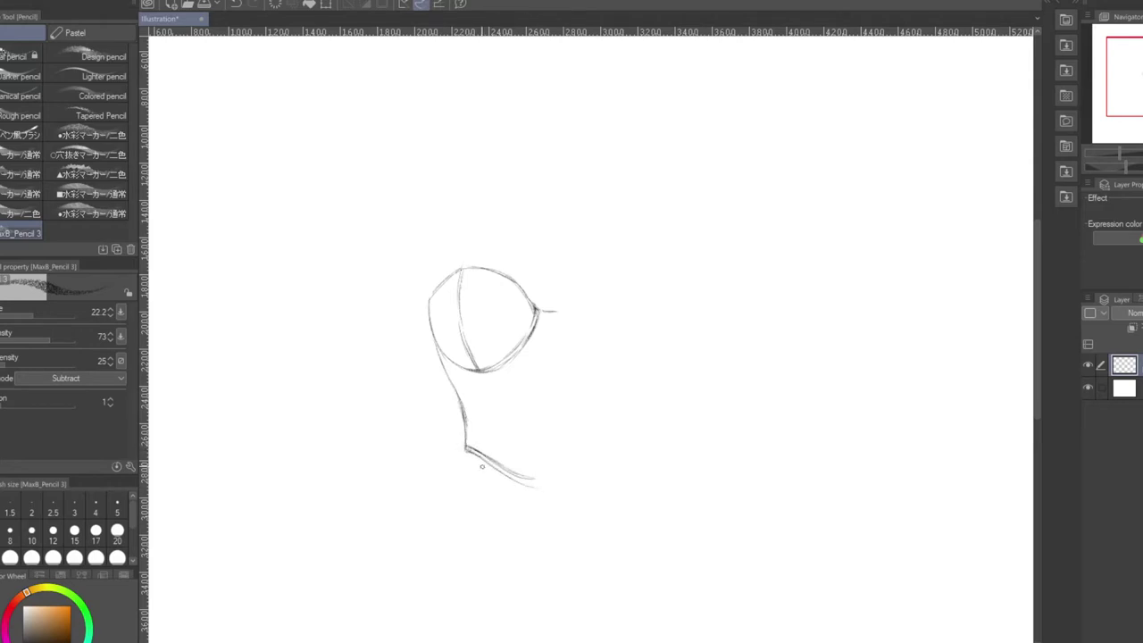
left_click_drag(1119, 155, 1135, 155)
Draw a boning line and the right bodice edge from the cup down to the hem
mouse_move(400, 447)
left_mouse_down()
mouse_move(421, 585)
mouse_move(425, 536)
mouse_move(425, 591)
mouse_move(425, 527)
mouse_move(425, 589)
left_mouse_up()
left_click_drag(449, 428, 475, 616)
left_click_drag(450, 426, 478, 616)
left_click_drag(449, 423, 451, 461)
Hatch shading along the bodice's left side, lower right and middle
mouse_move(324, 393)
left_mouse_down()
mouse_move(360, 473)
mouse_move(359, 446)
mouse_move(365, 487)
mouse_move(363, 471)
left_mouse_up()
left_click_drag(355, 457, 366, 486)
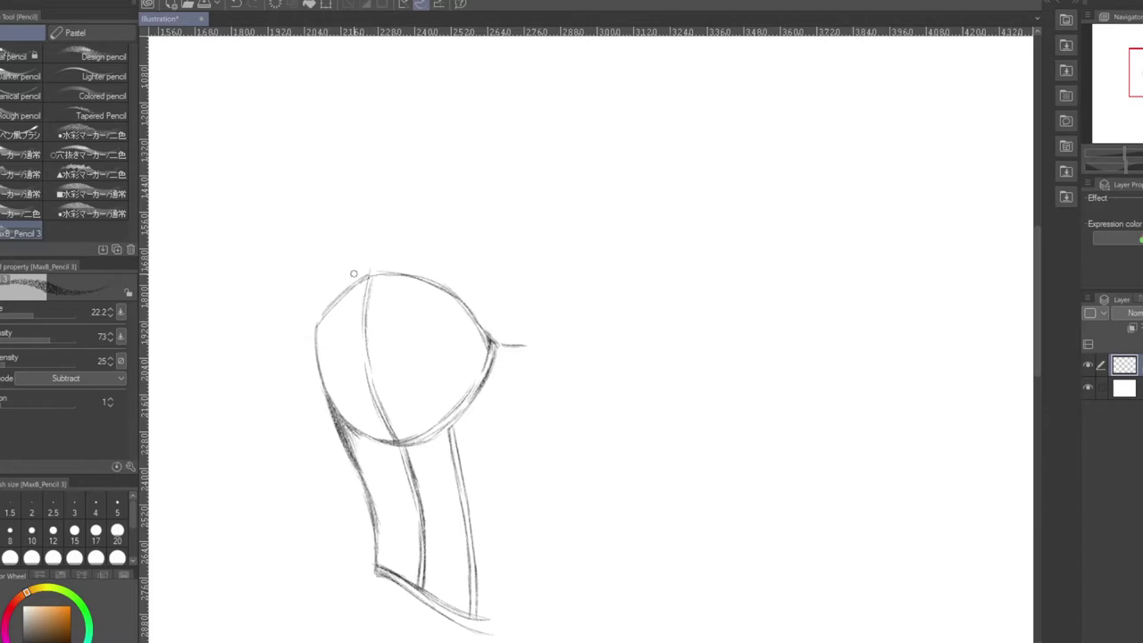
left_click_drag(443, 435, 453, 500)
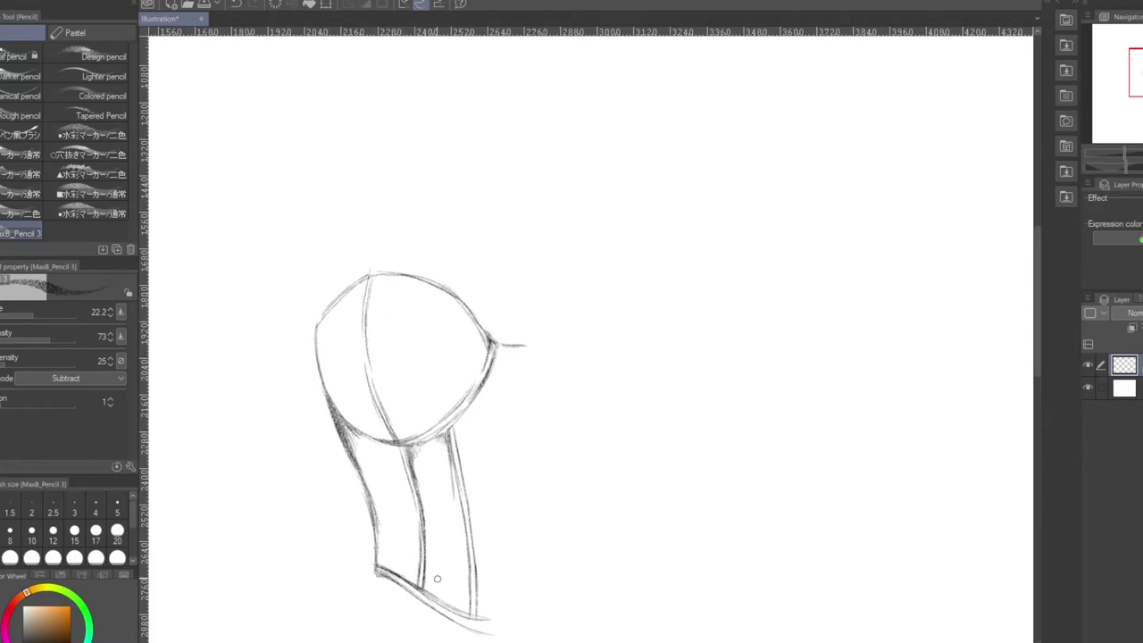
left_click_drag(421, 559, 441, 604)
left_click_drag(464, 548, 470, 611)
mouse_move(391, 487)
left_mouse_down()
mouse_move(407, 558)
mouse_move(412, 526)
left_mouse_up()
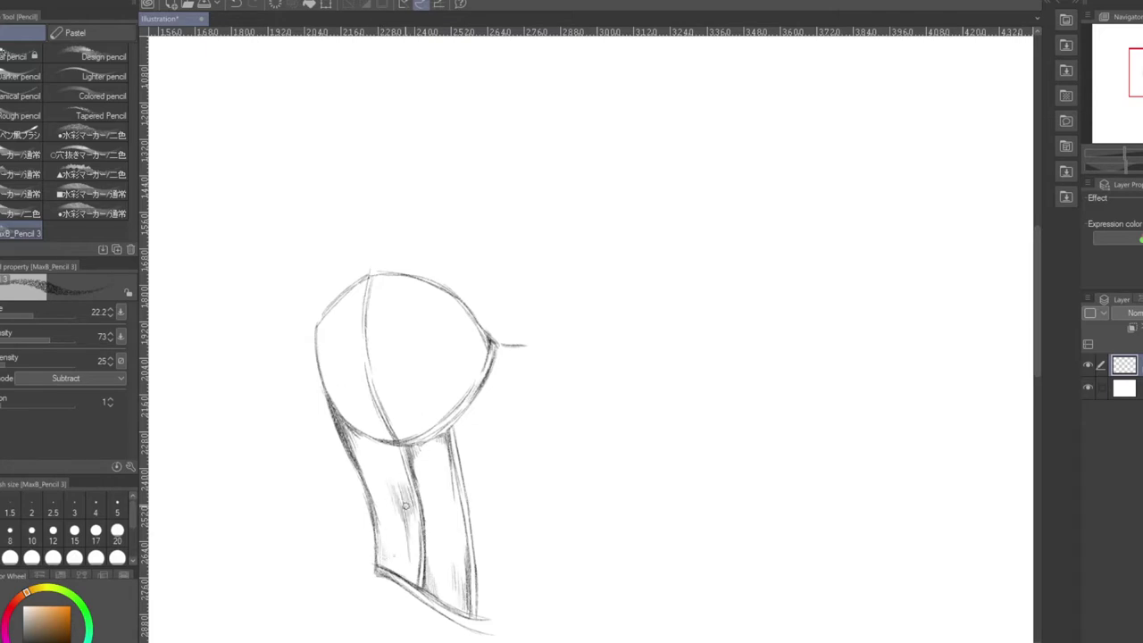
Darken the bodice edge lines, especially the right edge
left_click_drag(398, 441, 409, 472)
left_click_drag(445, 443, 455, 482)
left_click_drag(468, 564, 466, 616)
left_click_drag(1127, 156, 1135, 155)
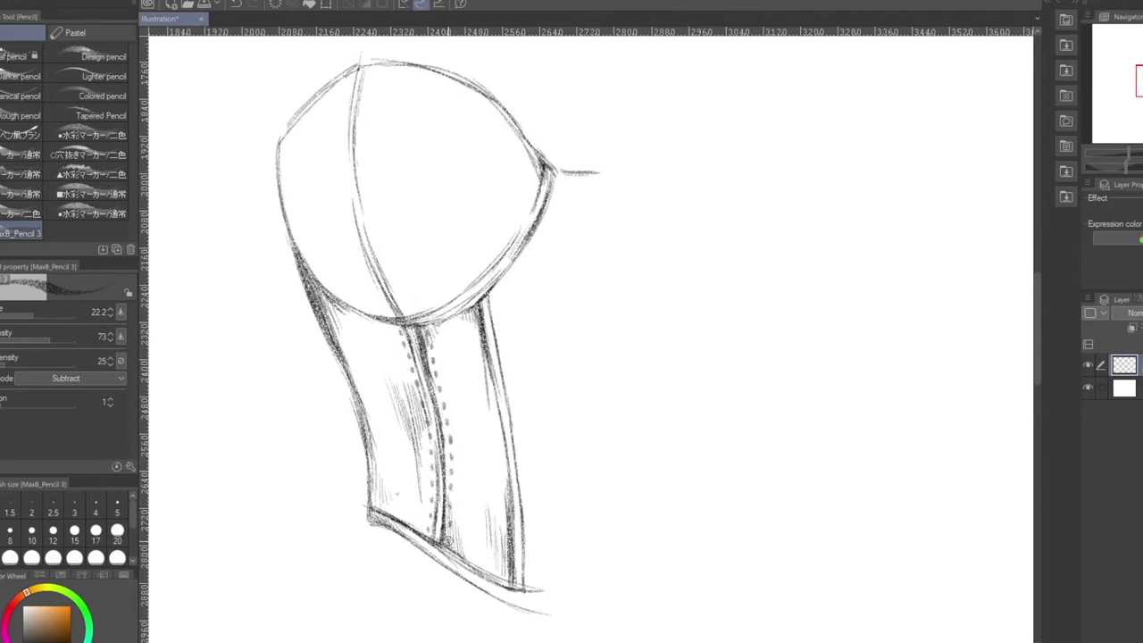
Dot a column of stitching beside the right boning line
left_click(489, 403)
left_click(491, 414)
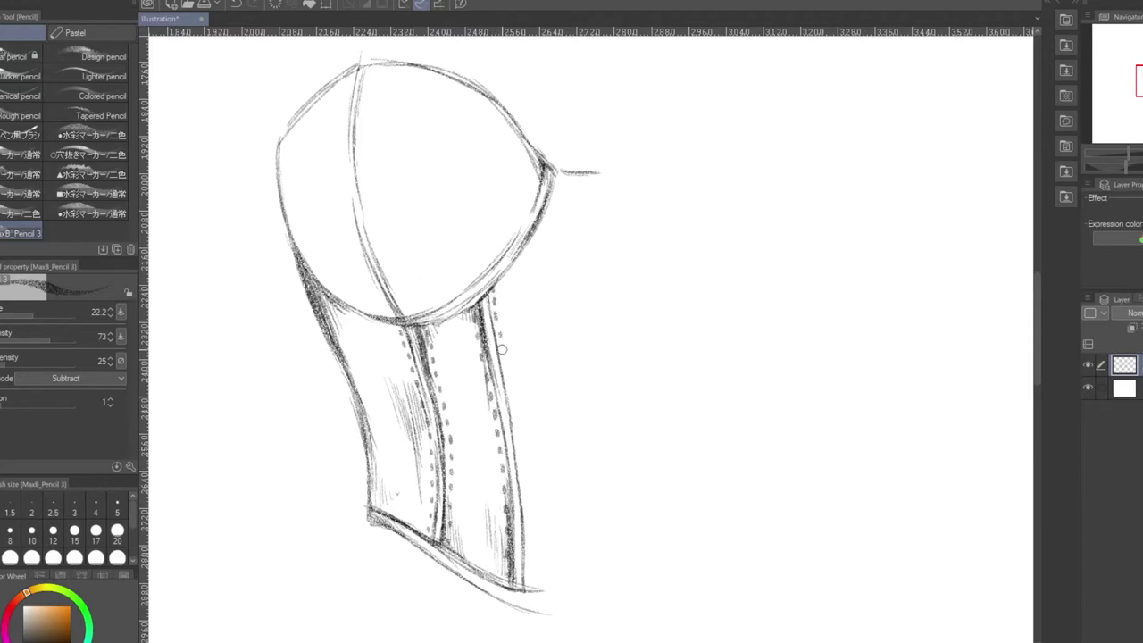
left_click(517, 409)
left_click(518, 420)
left_click(519, 432)
left_click(521, 460)
left_click(523, 482)
Make the pencil finer, then restore its size to 22
left_click_drag(1123, 169, 1107, 170)
left_click(27, 313)
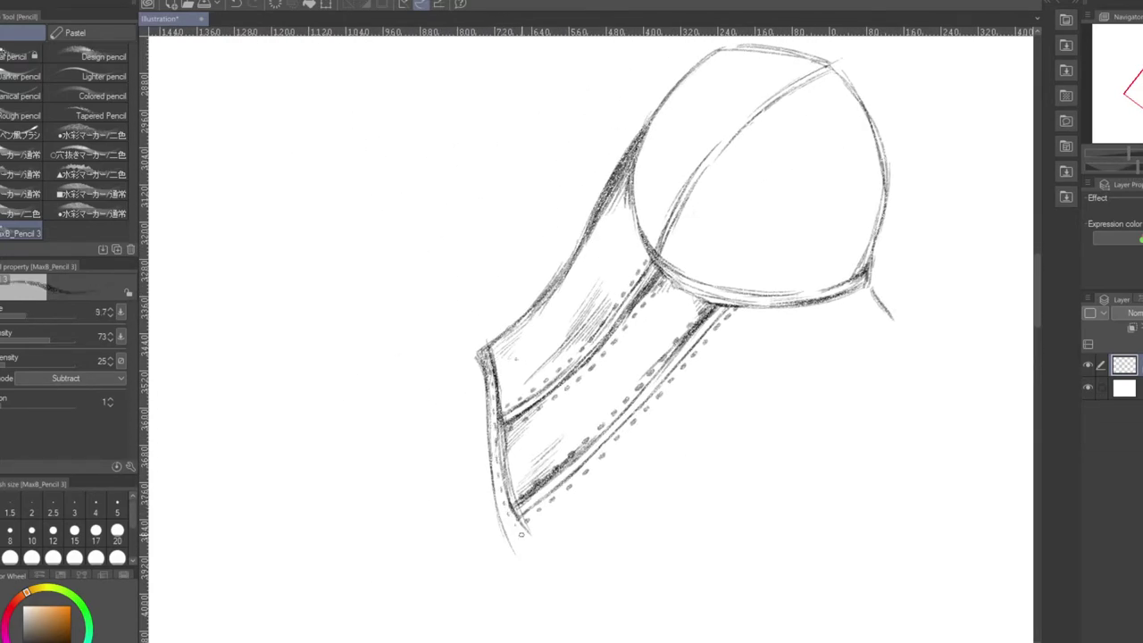
key("^")
left_click(33, 314)
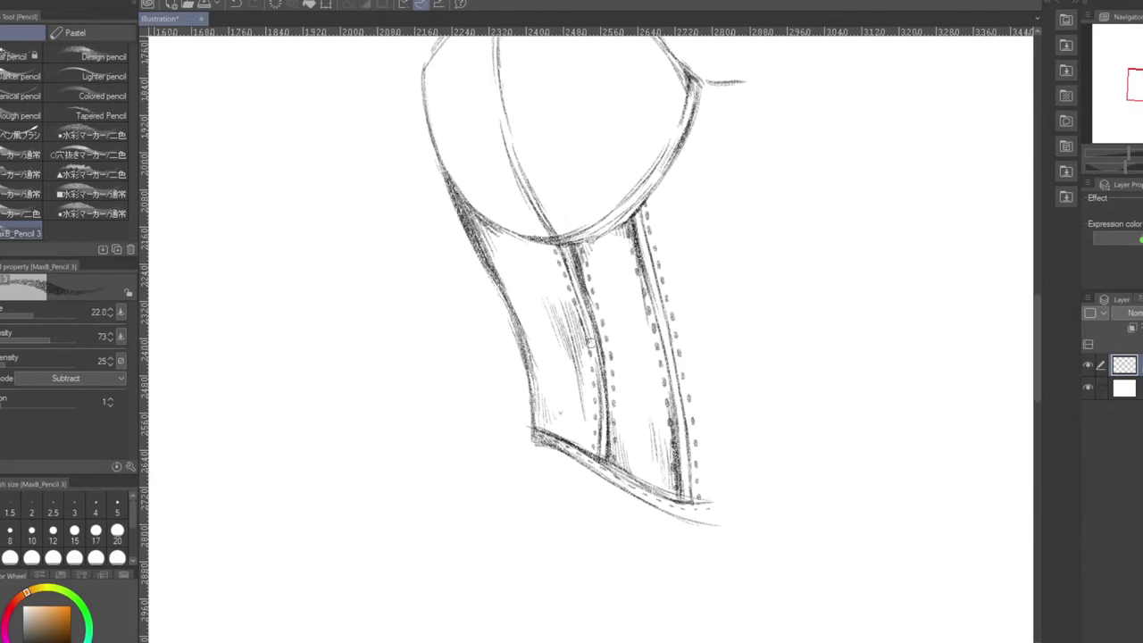
Darken the cup's seam, outer edge, lower curve and the corset's lower-left edge
scroll(802, 268, "up", 1)
scroll(802, 267, "up", 1)
mouse_move(389, 89)
left_mouse_down()
mouse_move(379, 234)
mouse_move(460, 421)
left_mouse_up()
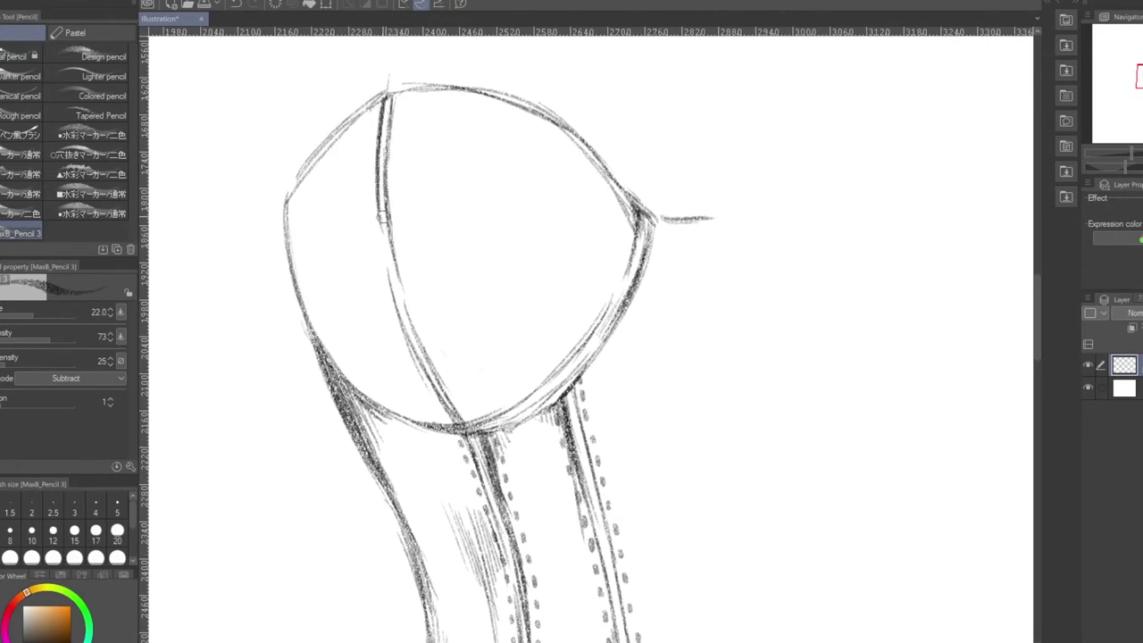
left_click_drag(630, 204, 645, 286)
left_click_drag(335, 368, 418, 426)
left_click_drag(318, 343, 441, 432)
key("ctrl+minus")
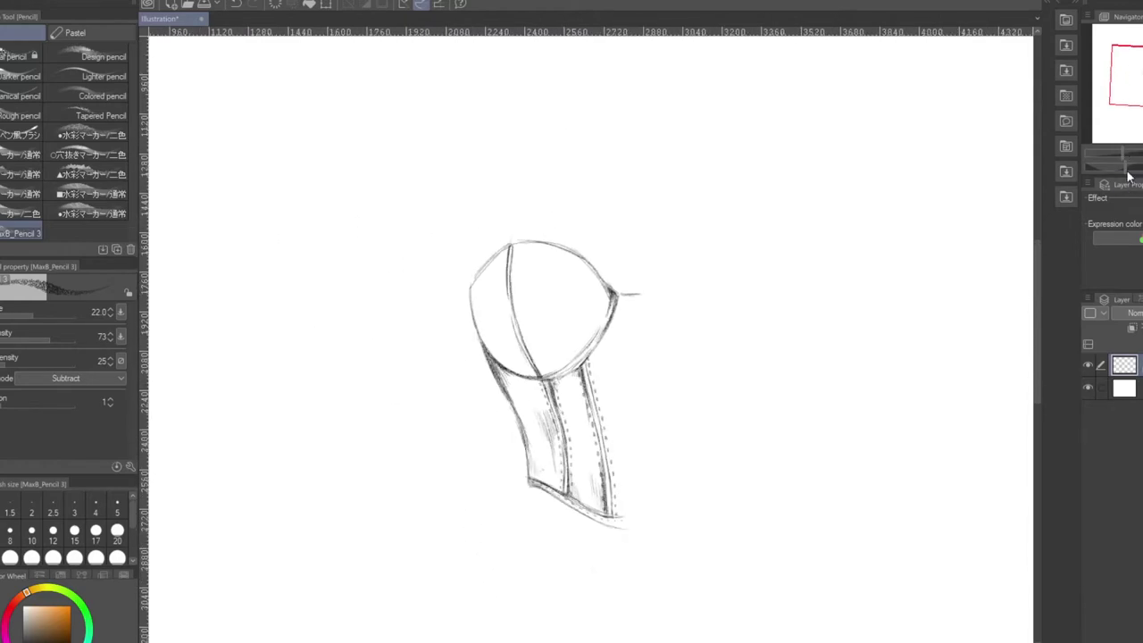
key("ctrl+plus")
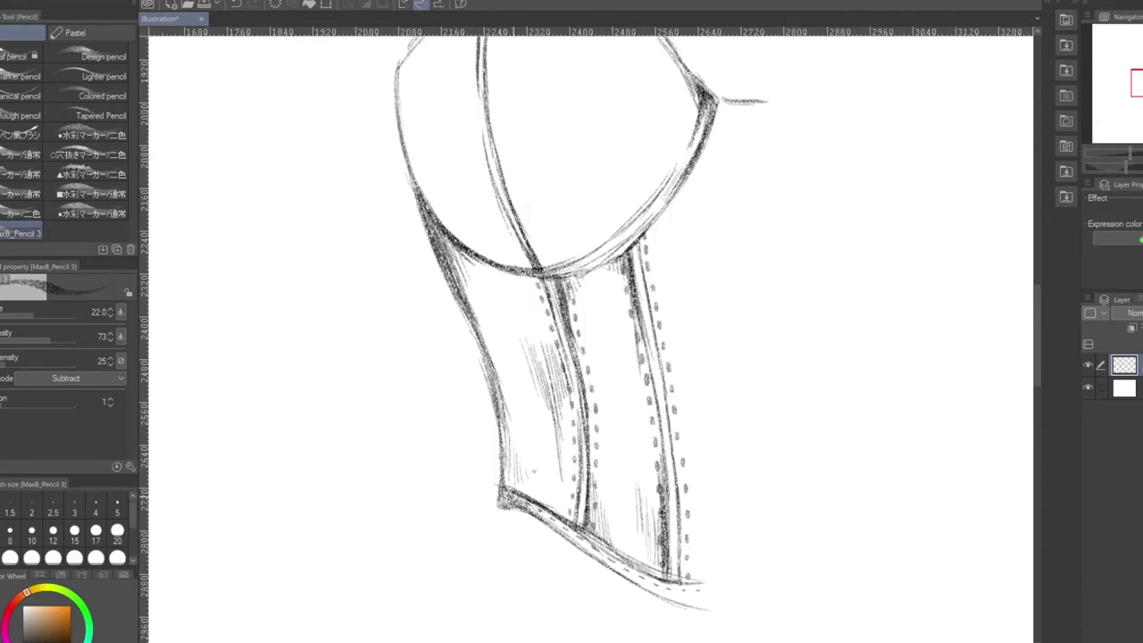
left_click_drag(502, 492, 593, 565)
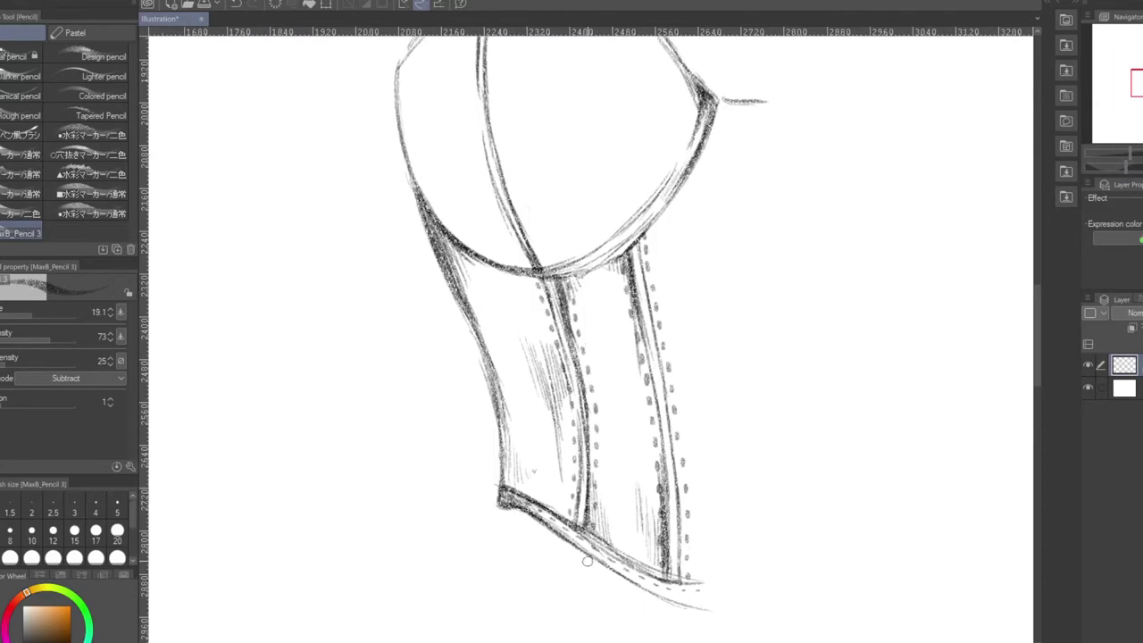
key("ctrl+minus")
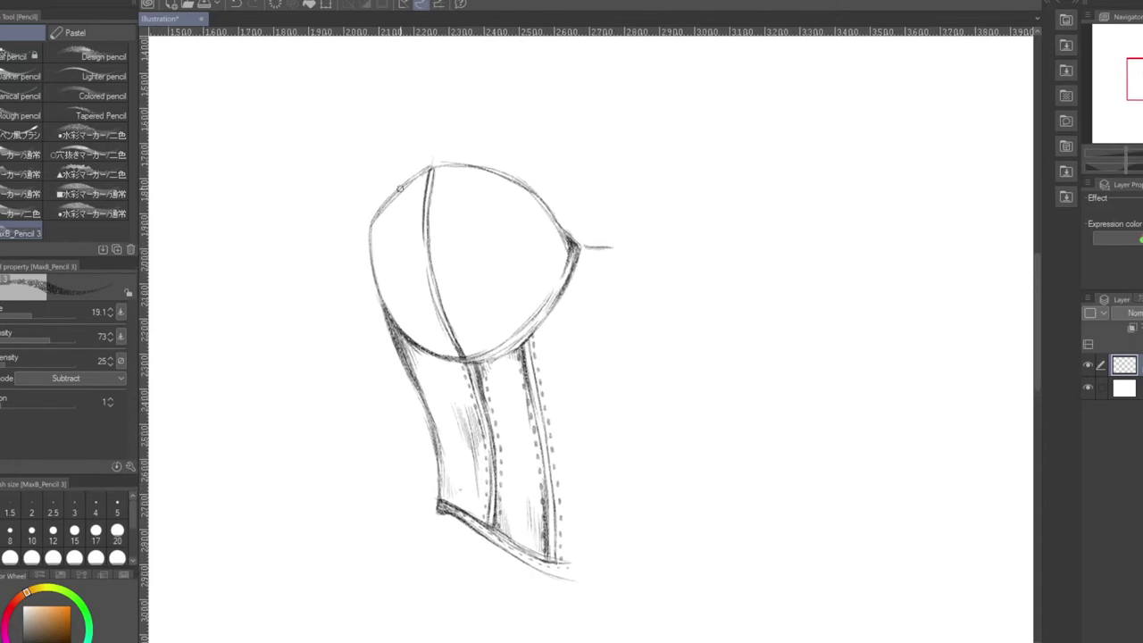
Hatch shading inside the cup and darken its left contour
mouse_move(524, 196)
left_mouse_down()
mouse_move(546, 259)
mouse_move(565, 271)
left_mouse_up()
left_click_drag(423, 275, 441, 332)
left_click_drag(420, 295, 446, 345)
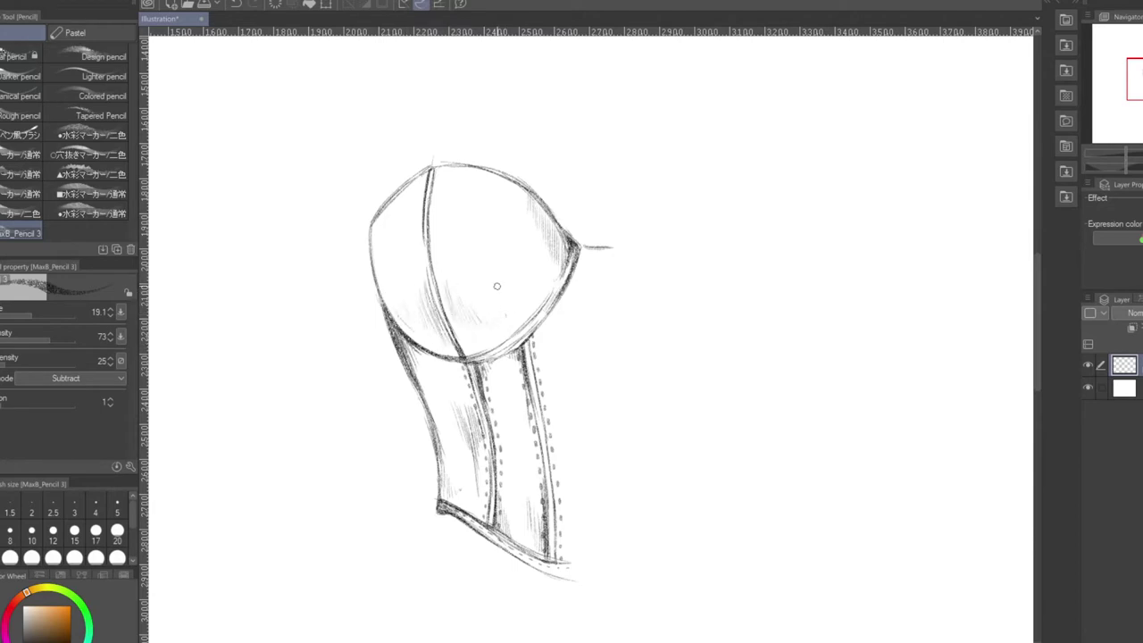
left_click_drag(383, 211, 373, 241)
Rectangle-select the half-corset sketch
scroll(500, 366, "down", 2)
scroll(500, 366, "up", 1)
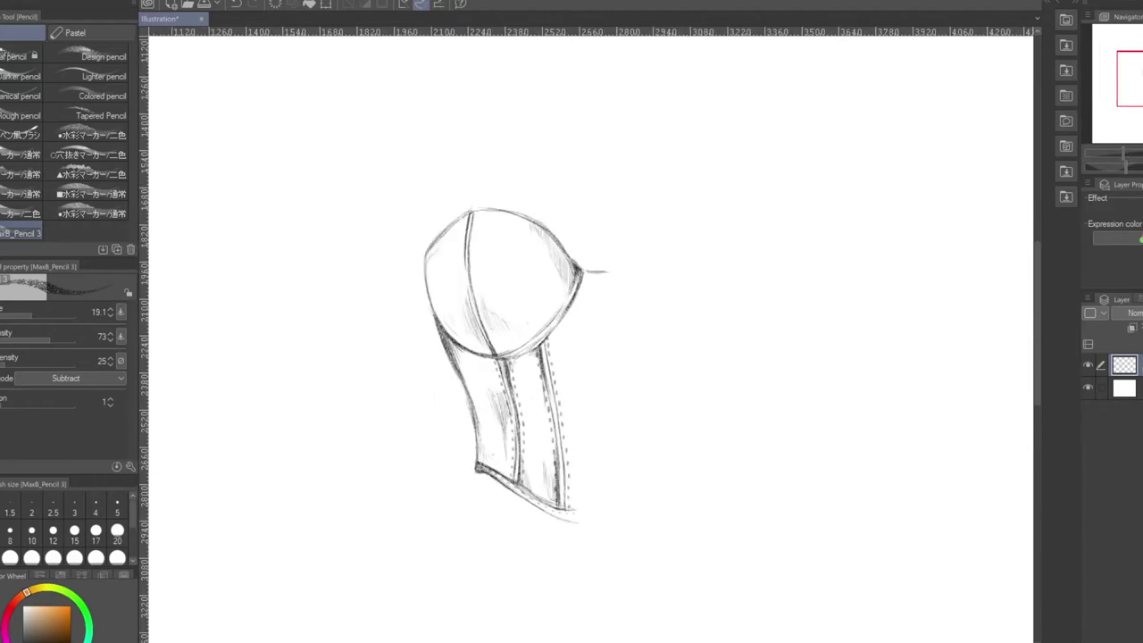
key("m")
left_click_drag(396, 174, 679, 556)
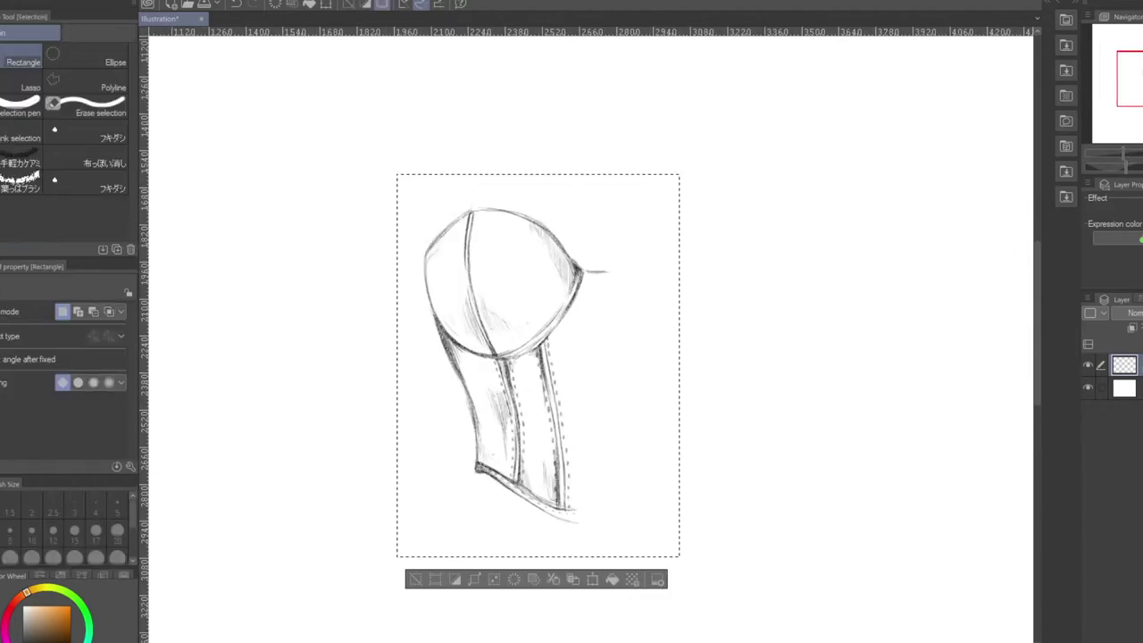
Paste a horizontally flipped copy of the half-corset to the right and merge it down
key("ctrl+c")
key("ctrl+v")
key("ctrl+t")
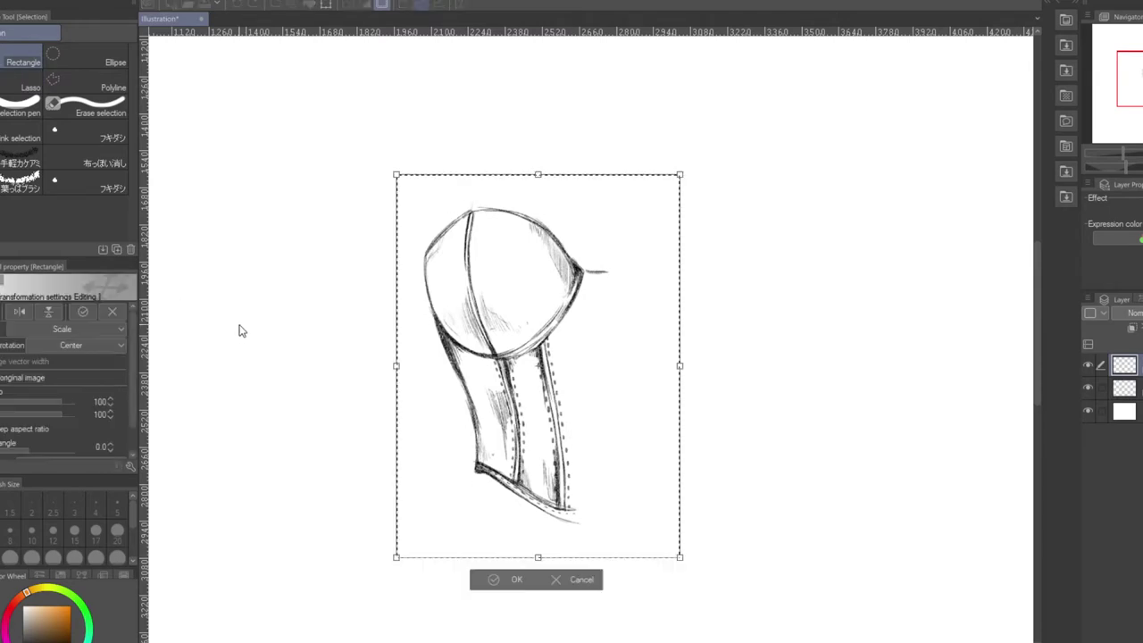
left_click(19, 311)
left_click_drag(613, 340, 729, 339)
left_click(643, 579)
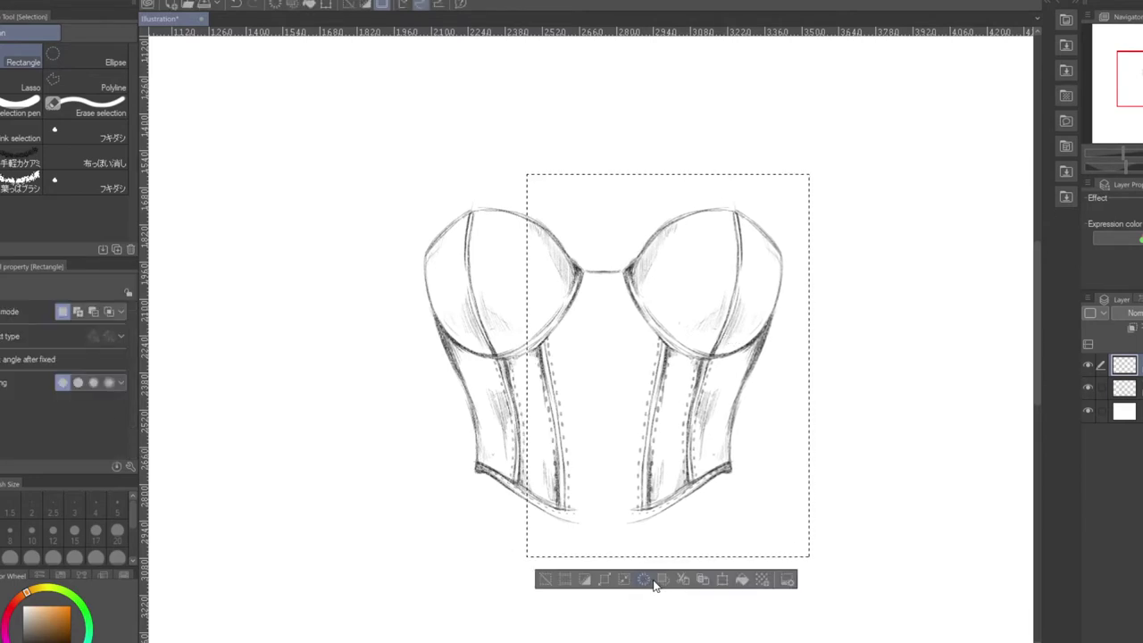
key("p")
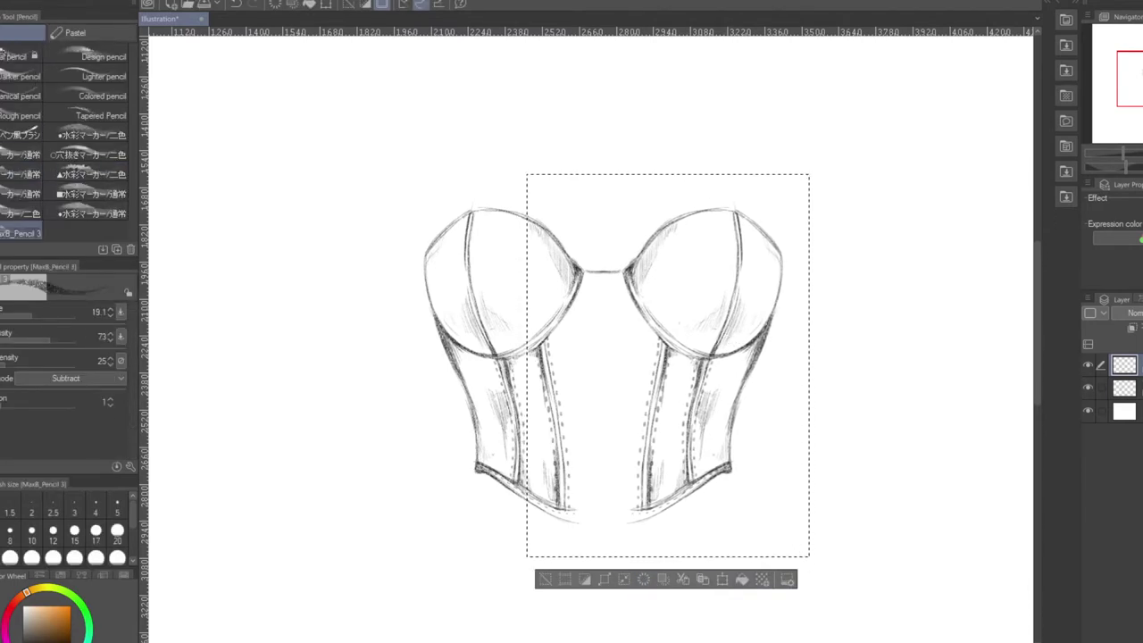
key("ctrl+e")
Deselect and redraw curves along the corset's lower-left edge
key("ctrl+d")
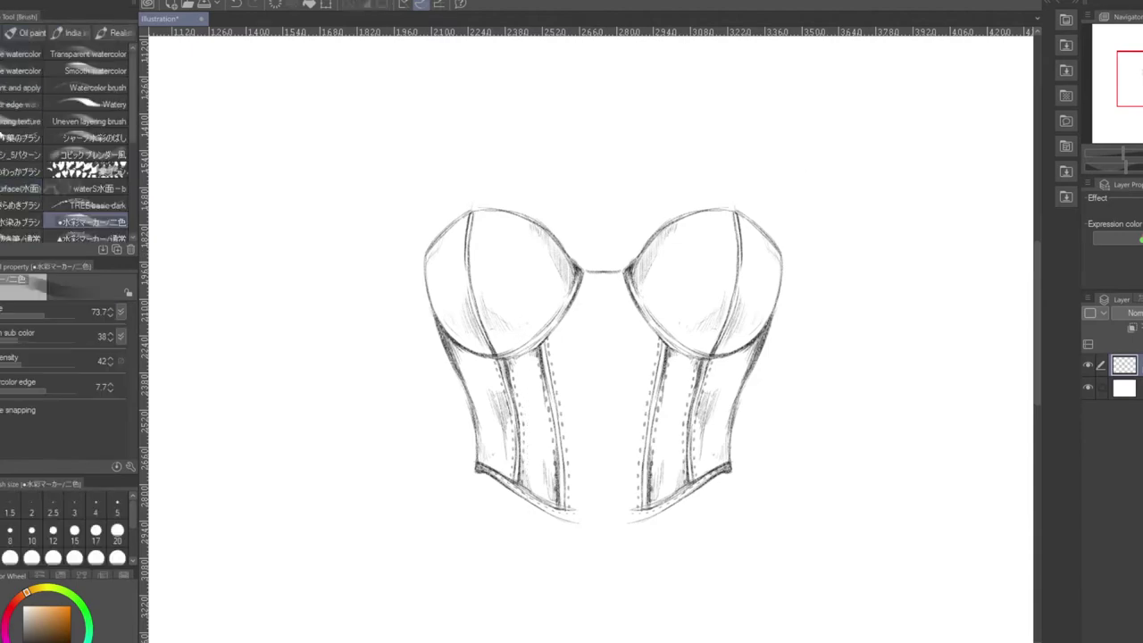
left_click(1127, 158)
left_click_drag(1127, 159, 1094, 166)
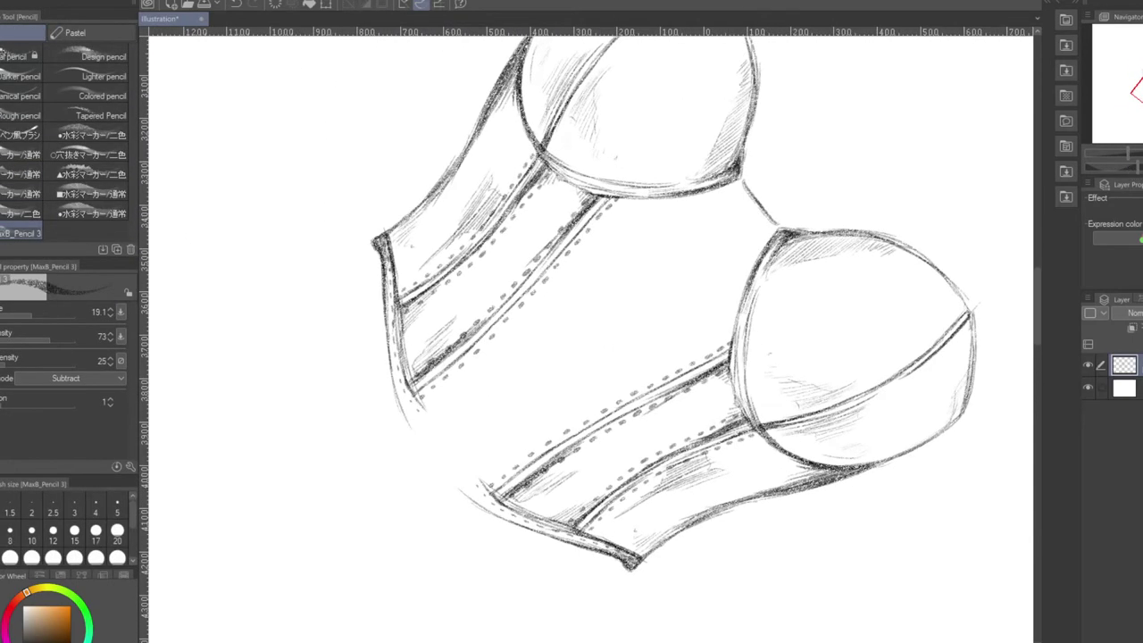
key("e")
key("p")
left_click_drag(409, 379, 515, 526)
left_click(1126, 168)
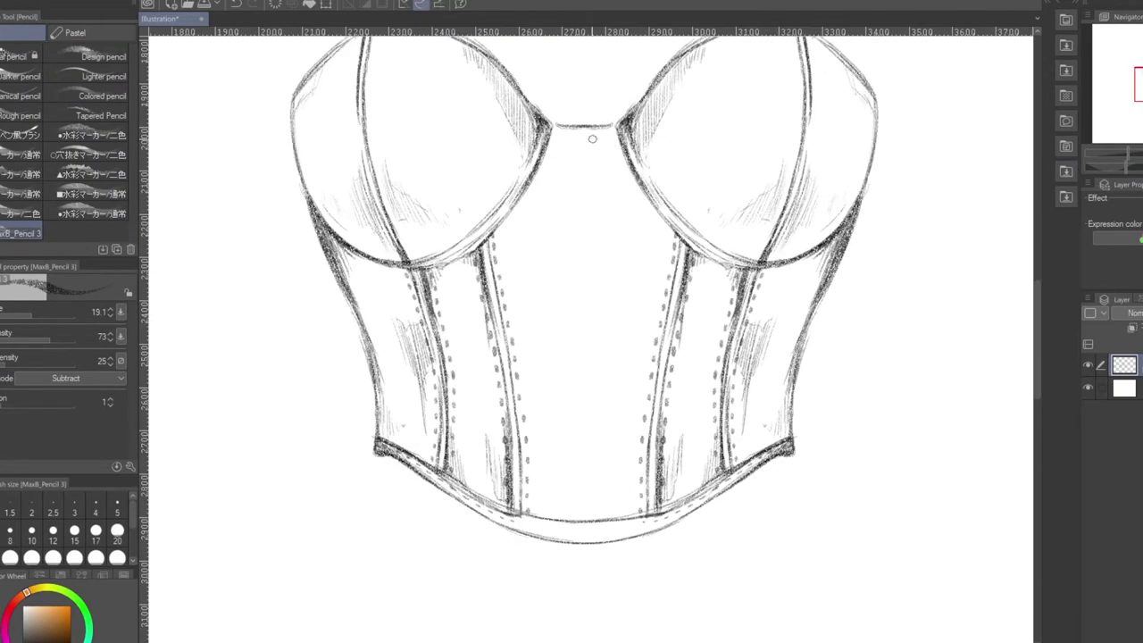
Draw two parallel centre-front lines down the corset
left_click_drag(577, 128, 580, 516)
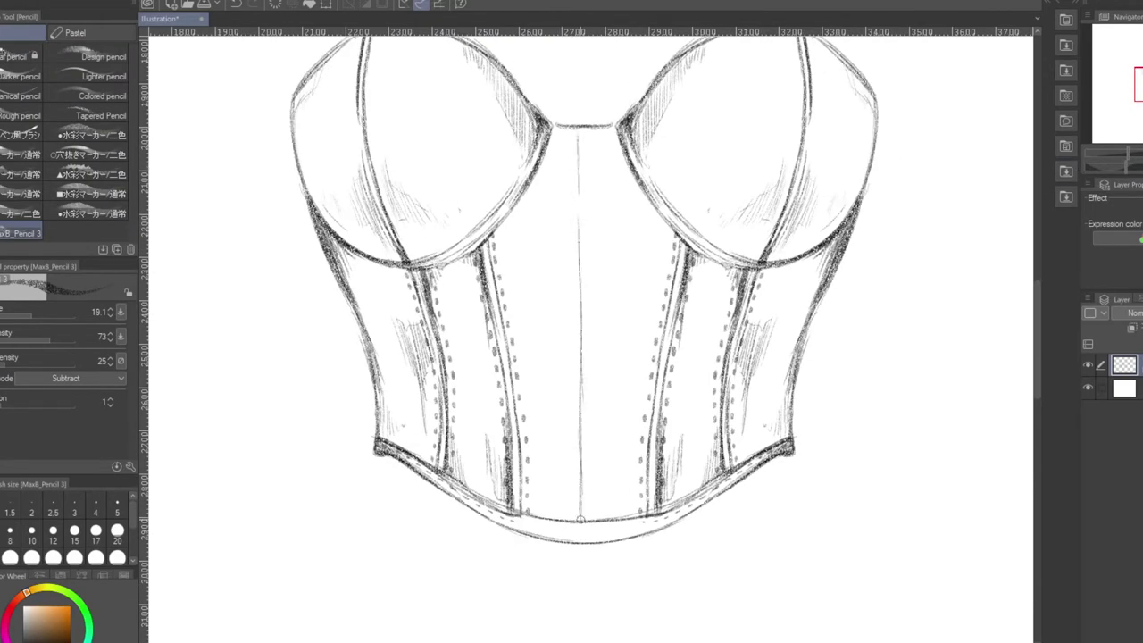
mouse_move(595, 129)
left_mouse_down()
mouse_move(596, 523)
mouse_move(578, 455)
mouse_move(576, 191)
left_mouse_up()
left_click_drag(569, 142, 577, 185)
mouse_move(595, 130)
left_mouse_down()
mouse_move(596, 368)
mouse_move(580, 520)
left_mouse_up()
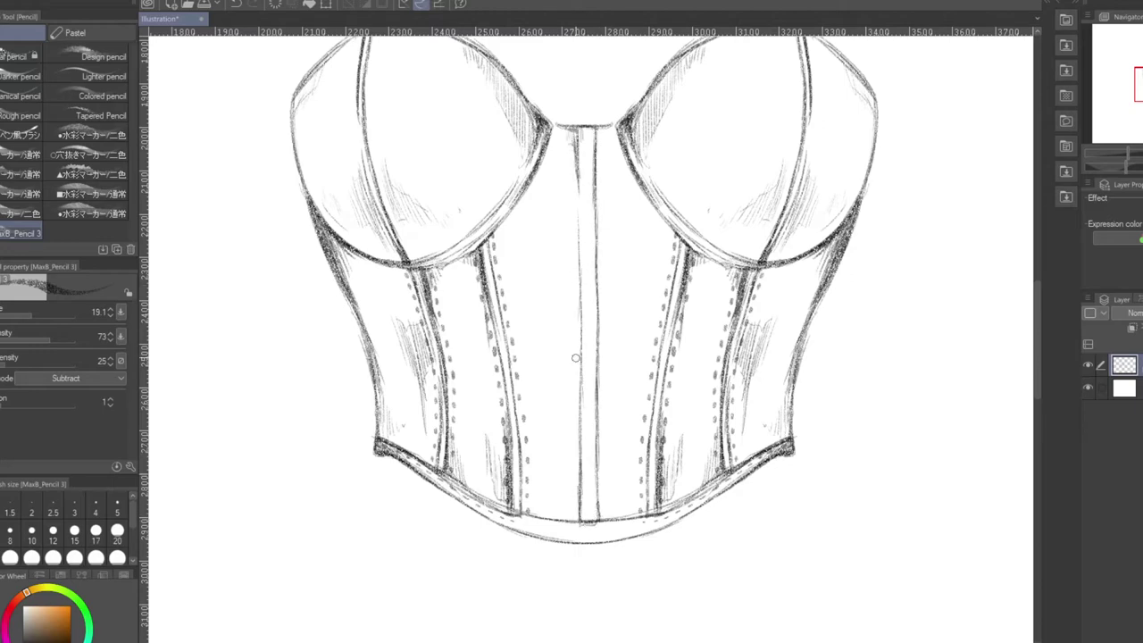
key("ctrl+plus")
Retrace both centre-front boning lines darker
left_click_drag(563, 61, 569, 198)
left_click_drag(572, 564, 571, 411)
left_click_drag(565, 69, 572, 447)
left_click_drag(564, 265, 567, 382)
mouse_move(599, 61)
left_mouse_down()
mouse_move(605, 575)
mouse_move(571, 493)
left_mouse_up()
left_click_drag(574, 380, 571, 175)
left_click_drag(591, 85, 597, 159)
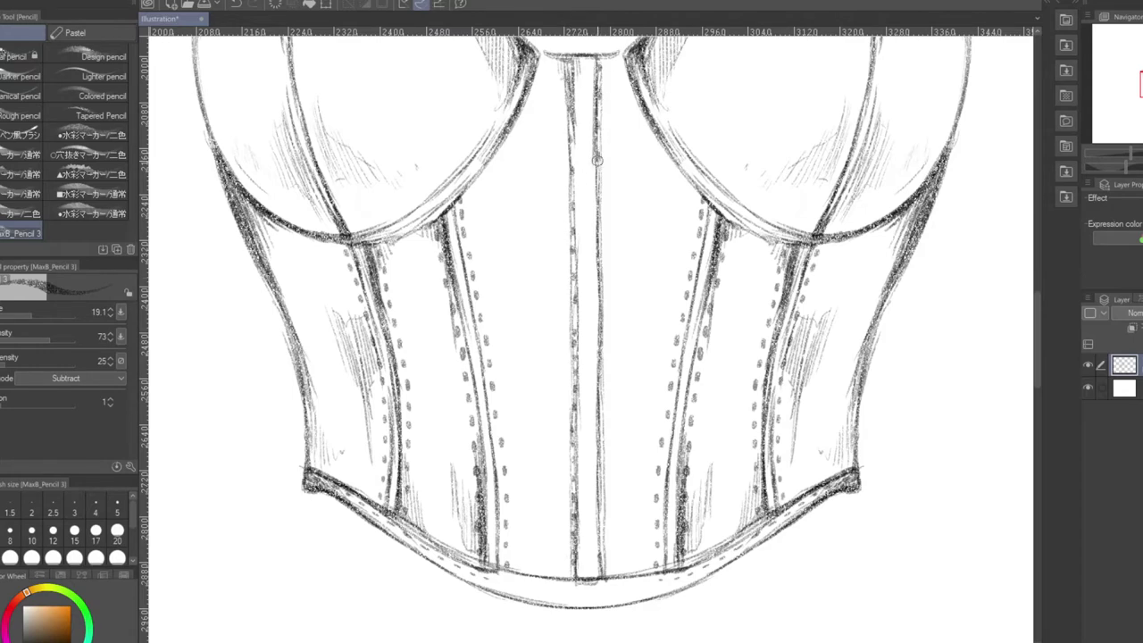
left_click_drag(602, 322, 605, 518)
Darken the lower-left edge and neckline bridge, then add a new blank layer
left_click_drag(1116, 159, 1126, 166)
mouse_move(361, 371)
left_mouse_down()
mouse_move(416, 477)
mouse_move(491, 549)
left_mouse_up()
left_click_drag(419, 482, 531, 565)
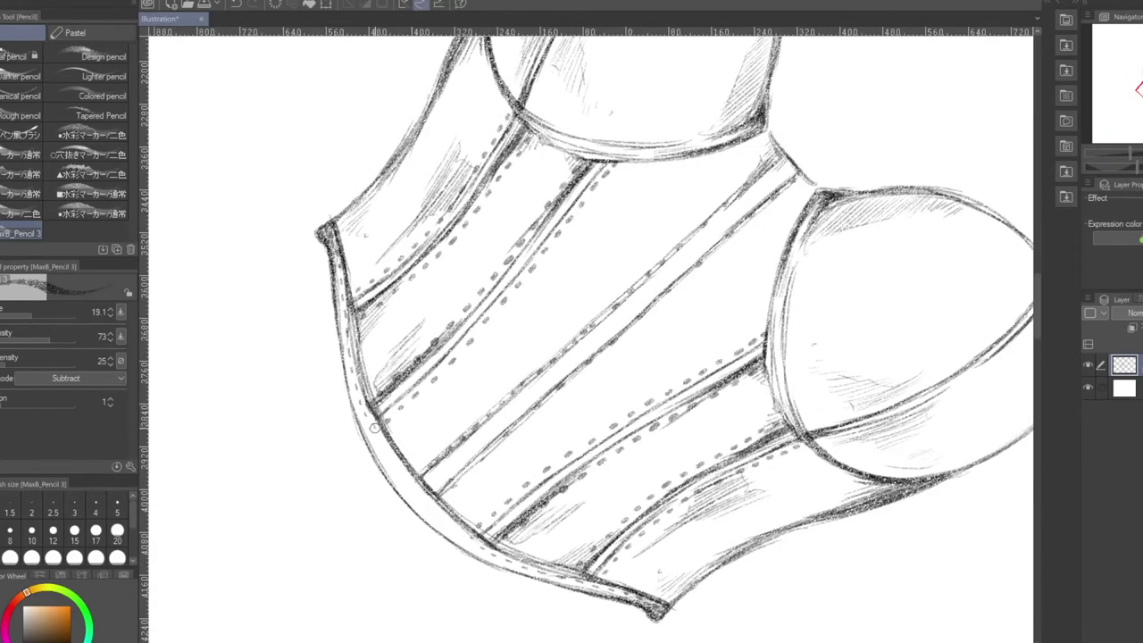
key("ctrl+0")
scroll(568, 221, "up", 2)
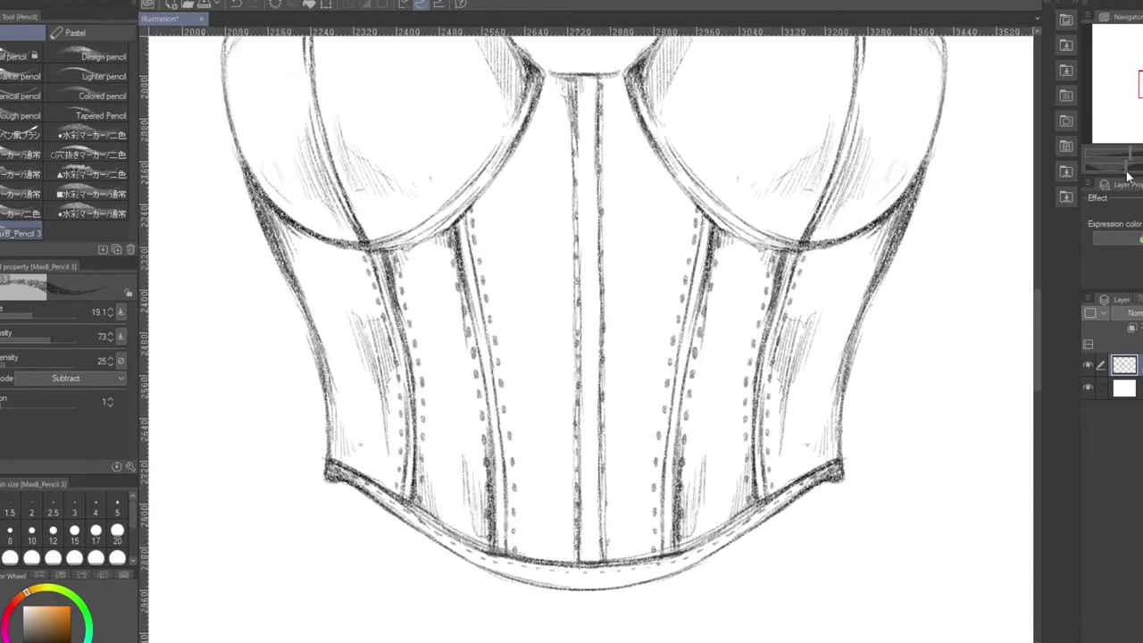
mouse_move(563, 231)
left_mouse_down()
mouse_move(587, 243)
mouse_move(640, 237)
mouse_move(557, 239)
left_mouse_up()
key("ctrl+0")
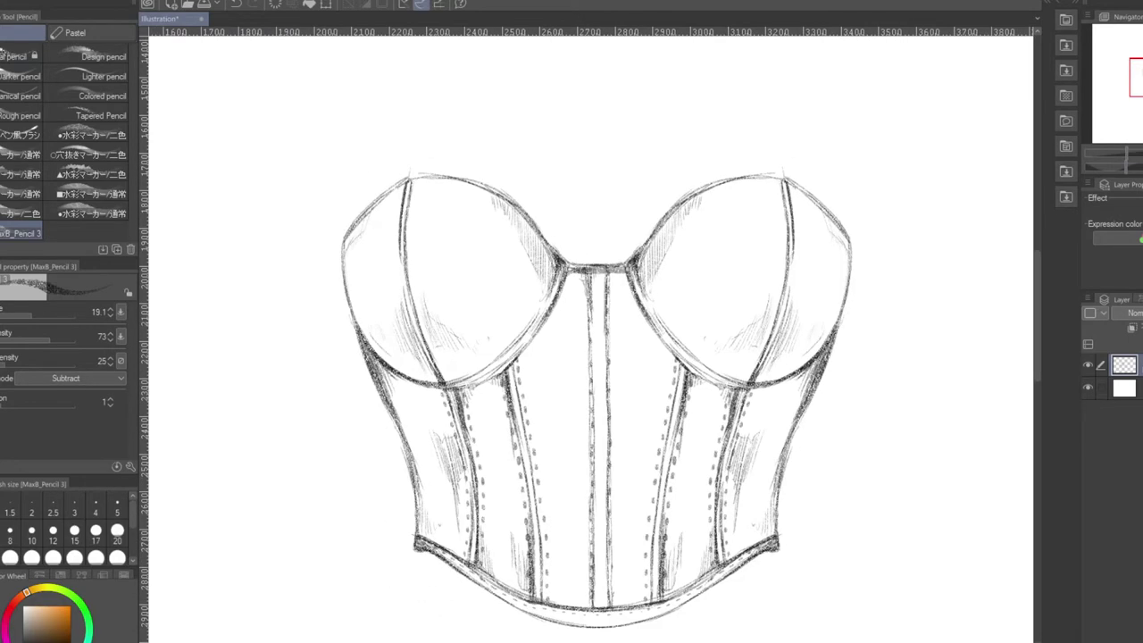
key("ctrl+shift+n")
key("alt+bracketleft")
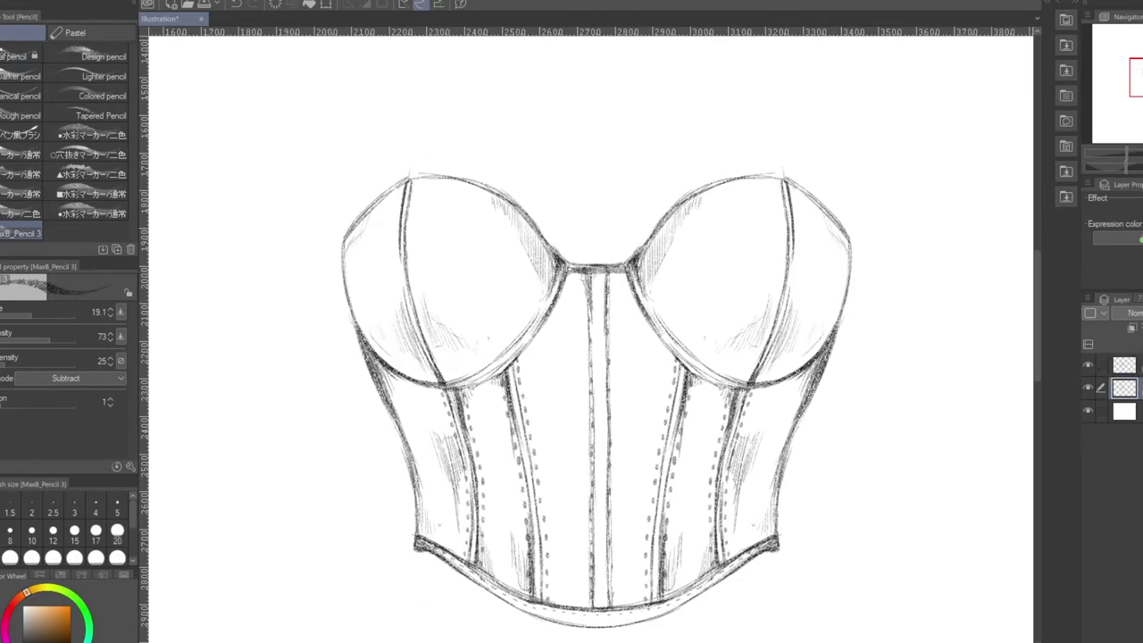
On the top layer, sketch a trial rose with leaves on the left cup
key("alt+bracketright")
scroll(842, 51, "up", 2)
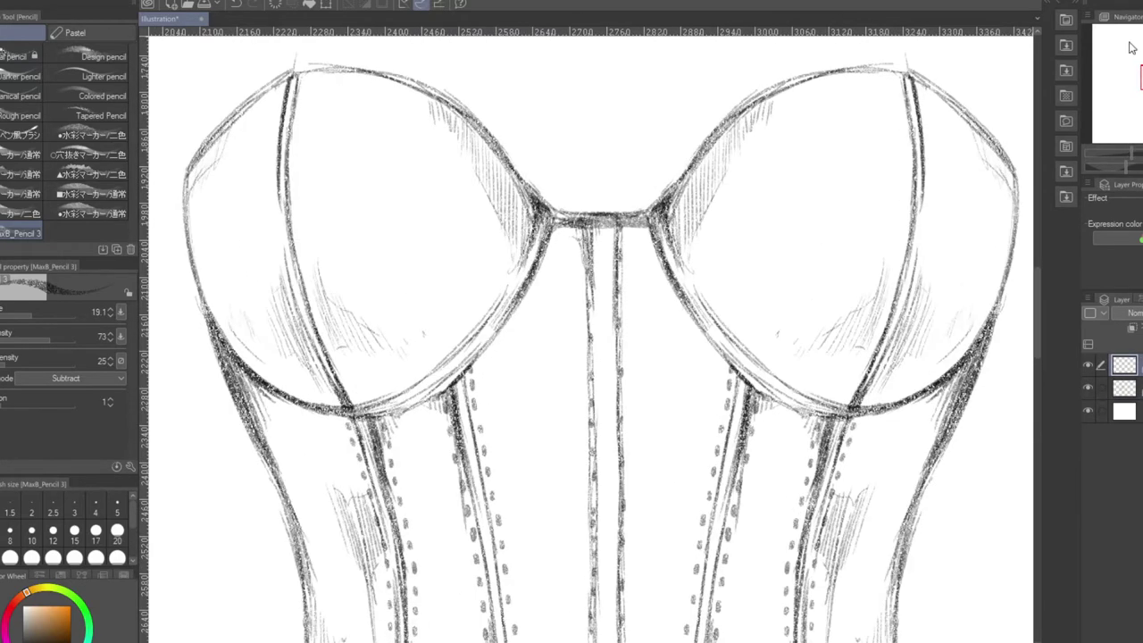
scroll(851, 142, "up", 1)
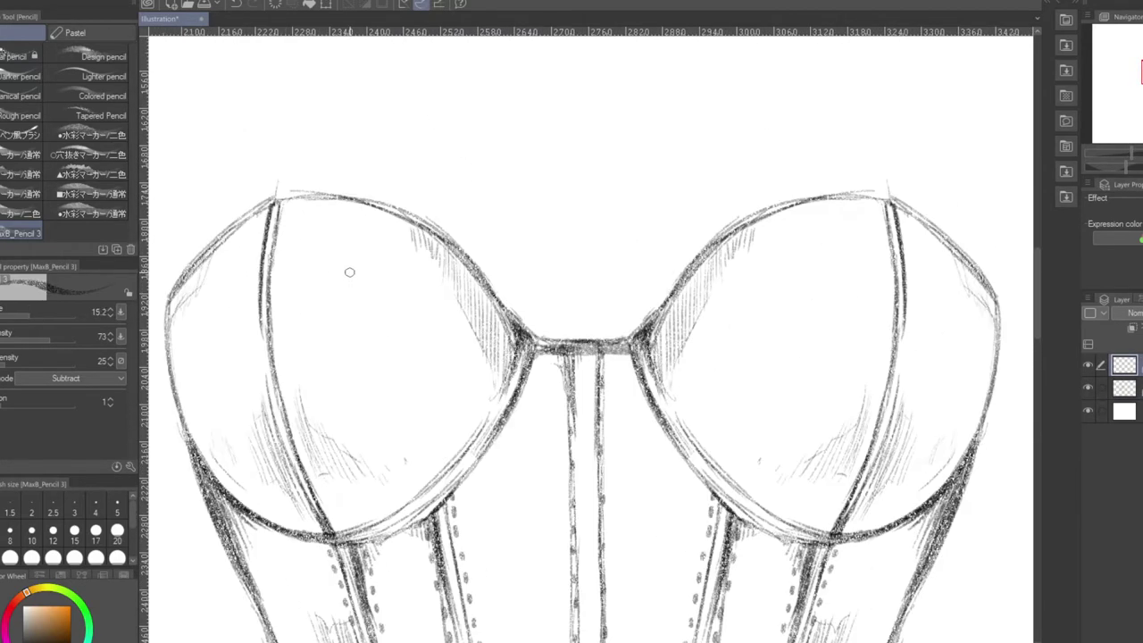
mouse_move(299, 300)
left_mouse_down()
mouse_move(284, 271)
mouse_move(277, 305)
mouse_move(295, 330)
mouse_move(329, 291)
mouse_move(390, 373)
mouse_move(319, 333)
left_mouse_up()
left_click_drag(349, 351, 367, 346)
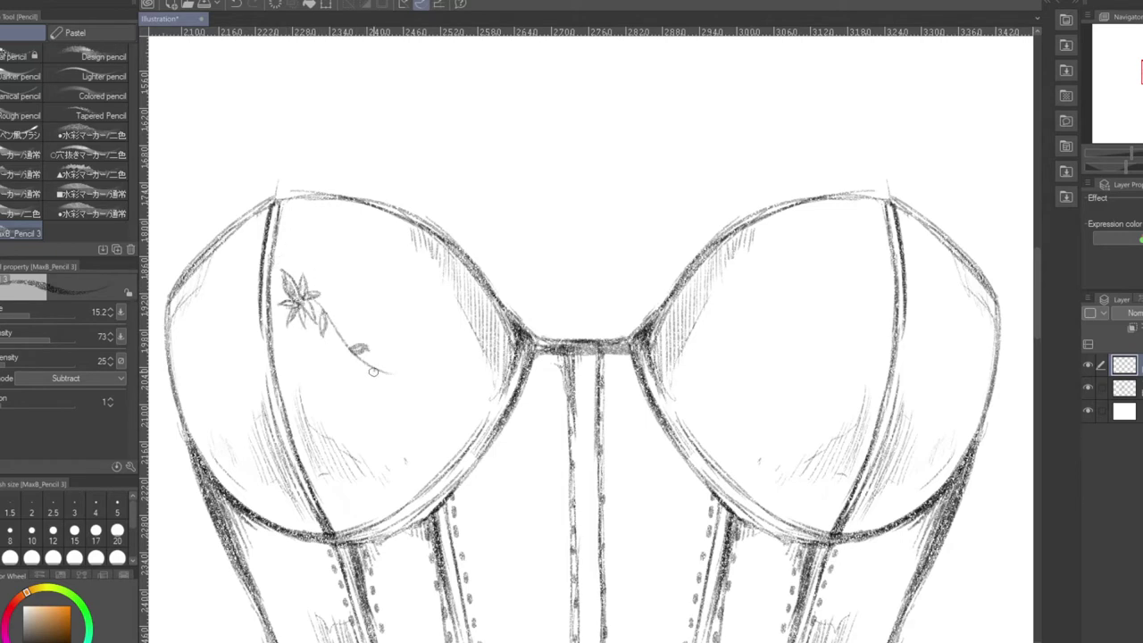
mouse_move(313, 250)
left_mouse_down()
mouse_move(321, 277)
mouse_move(307, 284)
left_mouse_up()
Draw a lace bow with rounded petals at the centre gore neckline
mouse_move(536, 321)
left_mouse_down()
mouse_move(543, 337)
mouse_move(598, 314)
mouse_move(631, 325)
left_mouse_up()
mouse_move(532, 336)
left_mouse_down()
mouse_move(612, 293)
mouse_move(637, 332)
mouse_move(561, 304)
mouse_move(578, 287)
mouse_move(639, 326)
left_mouse_up()
mouse_move(549, 323)
left_mouse_down()
mouse_move(593, 284)
mouse_move(632, 314)
left_mouse_up()
mouse_move(553, 329)
left_mouse_down()
mouse_move(605, 299)
mouse_move(577, 309)
left_mouse_up()
left_click_drag(604, 317, 638, 332)
left_click_drag(570, 306, 639, 323)
mouse_move(532, 323)
left_mouse_down()
mouse_move(586, 300)
mouse_move(611, 346)
left_mouse_up()
left_click_drag(1139, 157, 1136, 157)
Erase the trial flower from the left cup
key("e")
left_click_drag(355, 308, 369, 352)
mouse_move(386, 284)
left_mouse_down()
mouse_move(446, 400)
mouse_move(422, 410)
left_mouse_up()
key("p")
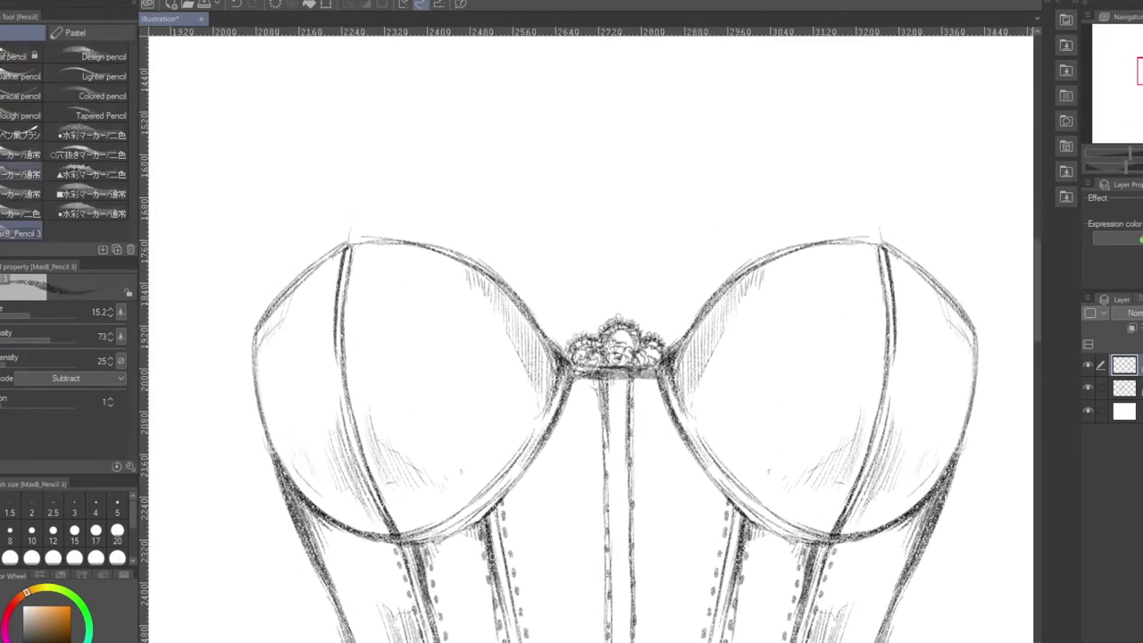
Draw scalloped lace trim along the left cup's top edge toward the centre gore
mouse_move(268, 297)
left_mouse_down()
mouse_move(332, 234)
mouse_move(403, 234)
mouse_move(495, 259)
mouse_move(570, 346)
left_mouse_up()
mouse_move(252, 323)
left_mouse_down()
mouse_move(334, 246)
mouse_move(392, 230)
mouse_move(505, 266)
mouse_move(555, 348)
left_mouse_up()
mouse_move(298, 255)
left_mouse_down()
mouse_move(336, 231)
mouse_move(361, 232)
left_mouse_up()
left_click_drag(252, 309, 268, 298)
mouse_move(363, 226)
left_mouse_down()
mouse_move(441, 217)
mouse_move(467, 244)
mouse_move(487, 234)
mouse_move(500, 316)
mouse_move(568, 357)
left_mouse_up()
Darken the left cup's lace scallops, especially at the inner end
key("minus")
left_click_drag(541, 344, 568, 359)
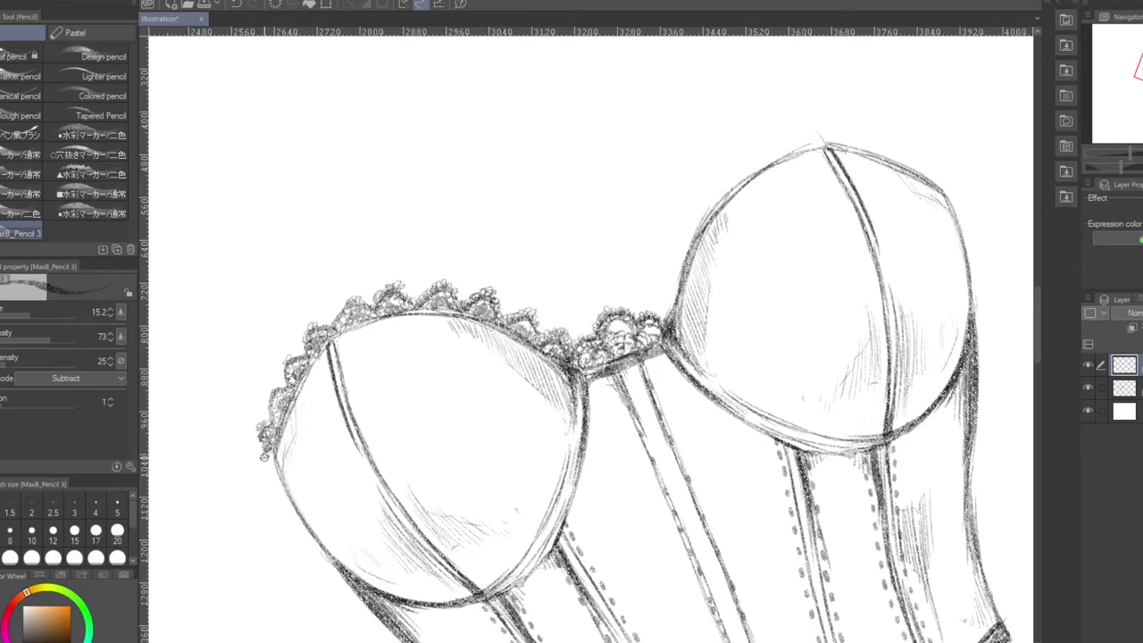
key("ctrl+0")
left_click_drag(1122, 166, 1132, 169)
key("ctrl+plus")
mouse_move(261, 320)
left_mouse_down()
mouse_move(304, 268)
mouse_move(370, 231)
mouse_move(492, 267)
mouse_move(565, 329)
left_mouse_up()
scroll(553, 344, "down", 3)
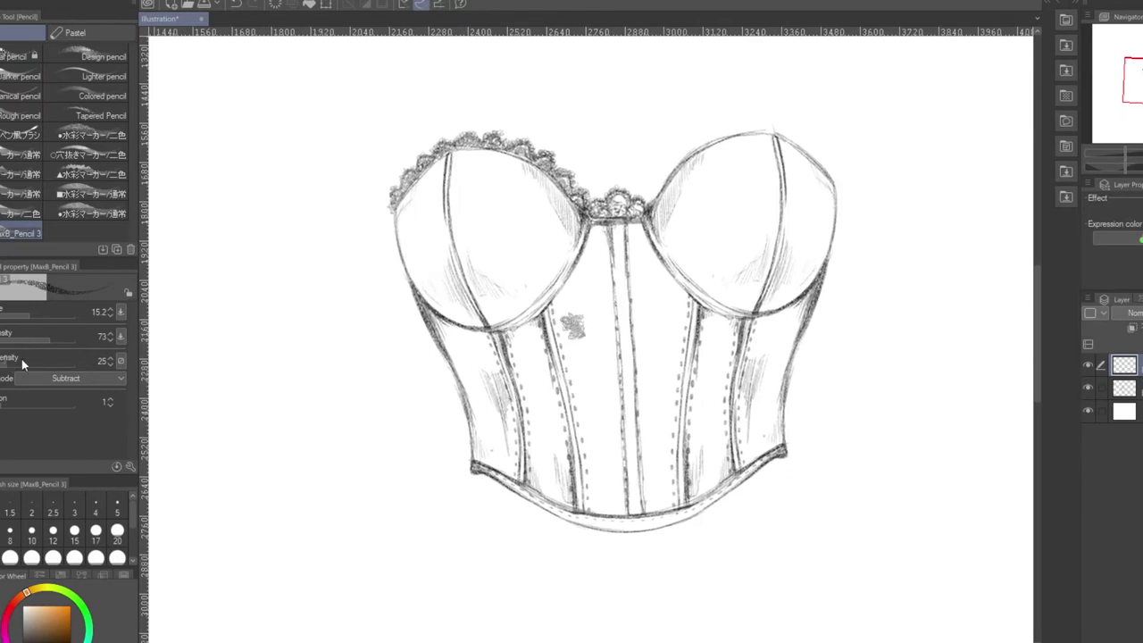
Pencil small floral motifs and lace strokes beside the seam and across the left panel
left_click_drag(571, 323, 616, 400)
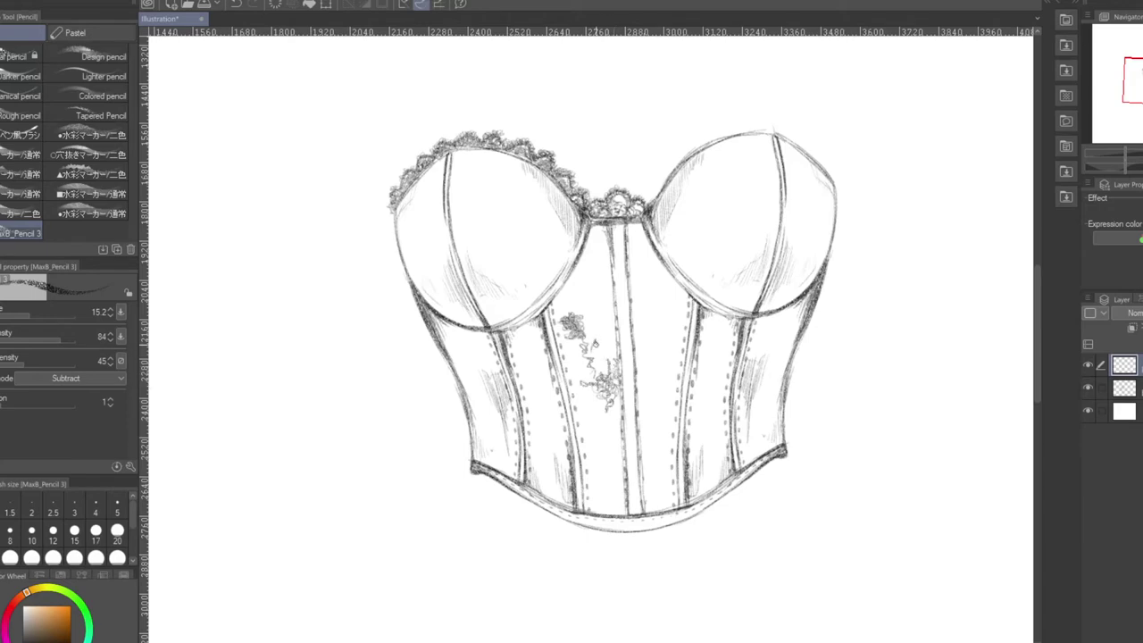
left_click_drag(589, 229, 578, 254)
key("asciicircum")
key("asciicircum")
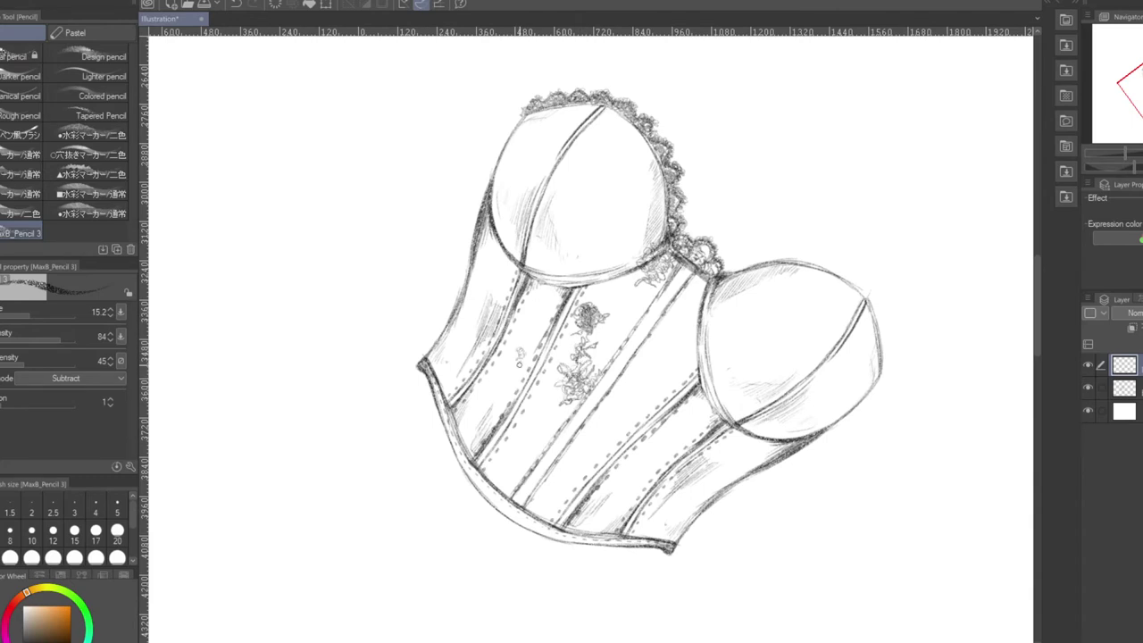
mouse_move(518, 366)
left_mouse_down()
mouse_move(564, 337)
mouse_move(549, 287)
mouse_move(530, 303)
mouse_move(562, 285)
left_mouse_up()
mouse_move(522, 344)
left_mouse_down()
mouse_move(562, 290)
mouse_move(562, 316)
left_mouse_up()
left_click(1120, 170)
left_click_drag(1121, 170, 1127, 170)
mouse_move(514, 357)
left_mouse_down()
mouse_move(523, 404)
mouse_move(539, 372)
left_mouse_up()
left_click_drag(593, 262, 605, 295)
Hatch fine net texture down the left panel, densest on the lower-left
left_click_drag(530, 348, 555, 466)
left_click_drag(529, 353, 562, 487)
left_click_drag(536, 446, 564, 497)
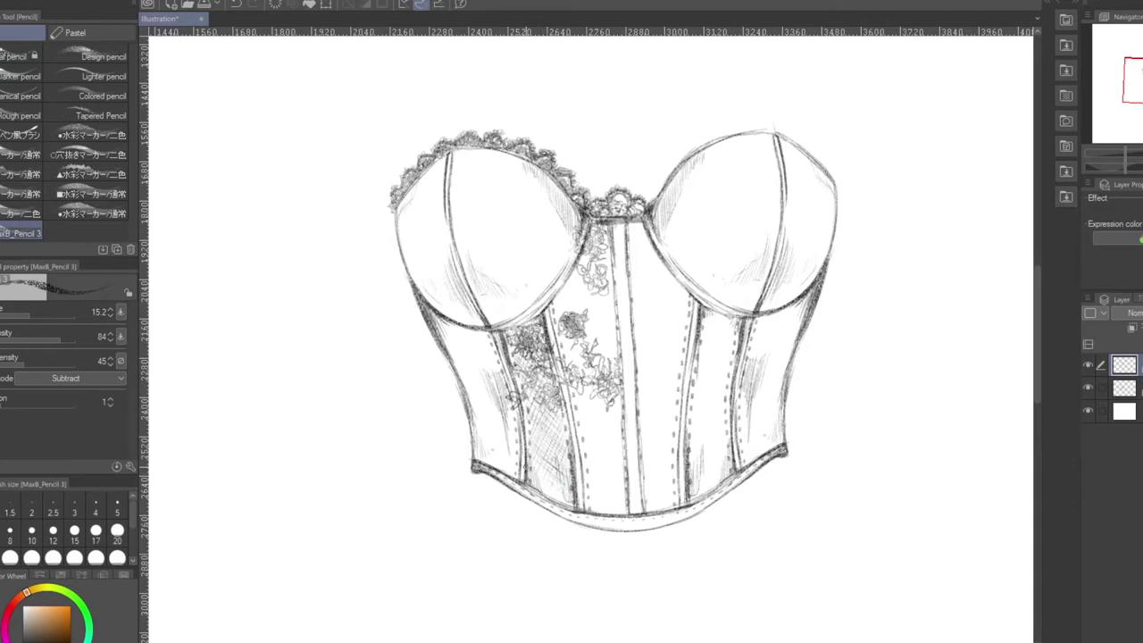
mouse_move(524, 423)
left_mouse_down()
mouse_move(542, 461)
mouse_move(582, 471)
mouse_move(565, 527)
left_mouse_up()
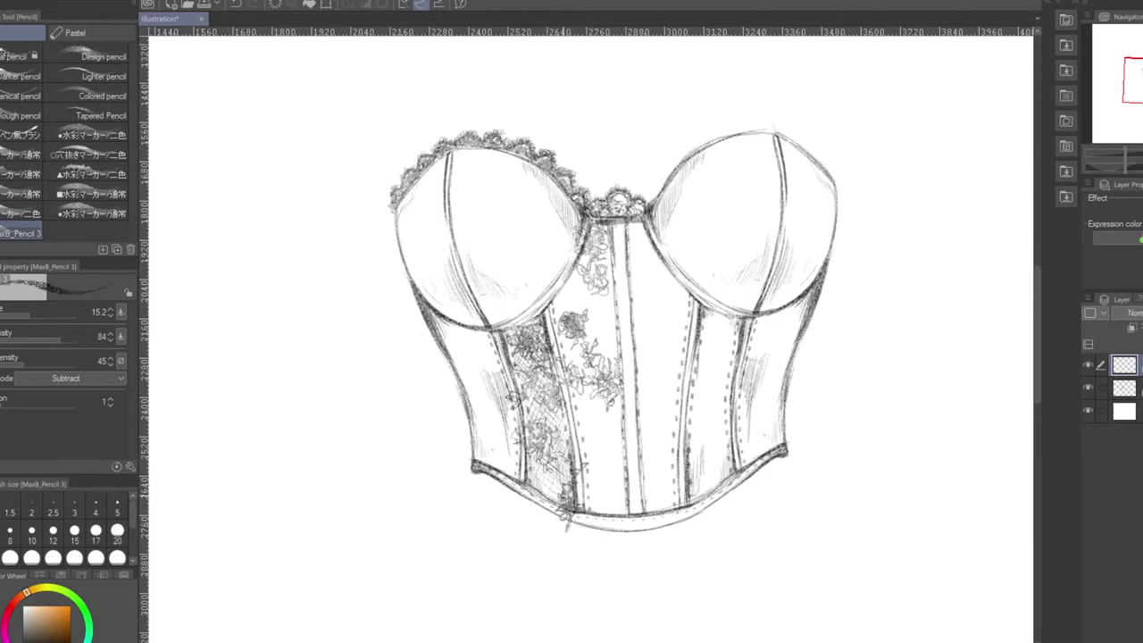
left_click_drag(533, 463, 567, 493)
left_click_drag(562, 411, 548, 432)
left_click_drag(566, 419, 544, 452)
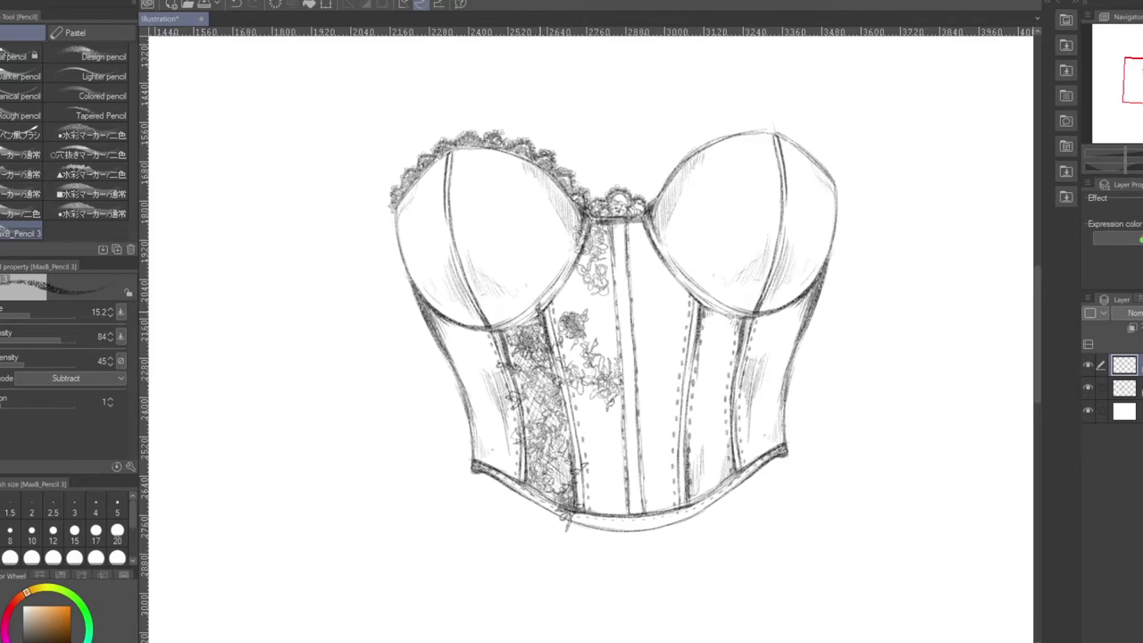
Rotate the canvas to hatch the lower-left lace panel and the upper-left side panel
key("minus")
mouse_move(491, 390)
left_mouse_down()
mouse_move(502, 429)
mouse_move(585, 498)
mouse_move(461, 411)
left_mouse_up()
key("asciicircum")
left_click_drag(525, 239, 514, 277)
Hatch the upper-left side and left edge, and scribble floral lace on the lower-left panel
left_click_drag(509, 208, 505, 271)
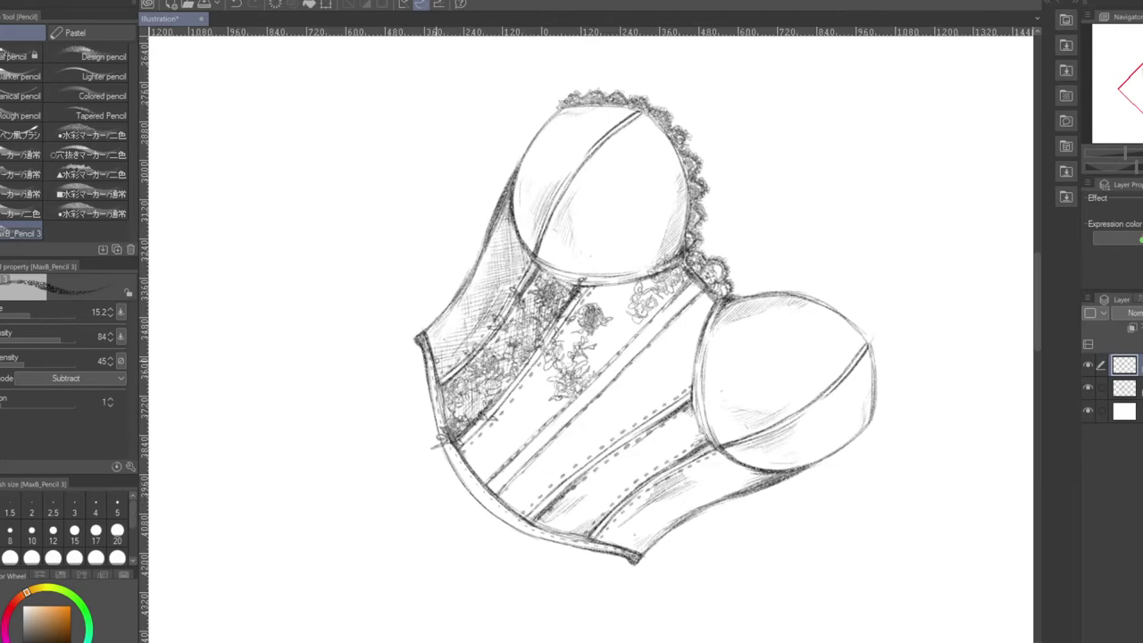
left_click(1127, 161)
mouse_move(446, 294)
left_mouse_down()
mouse_move(496, 348)
mouse_move(491, 378)
mouse_move(514, 375)
mouse_move(473, 399)
mouse_move(465, 463)
left_mouse_up()
left_click_drag(455, 423, 486, 422)
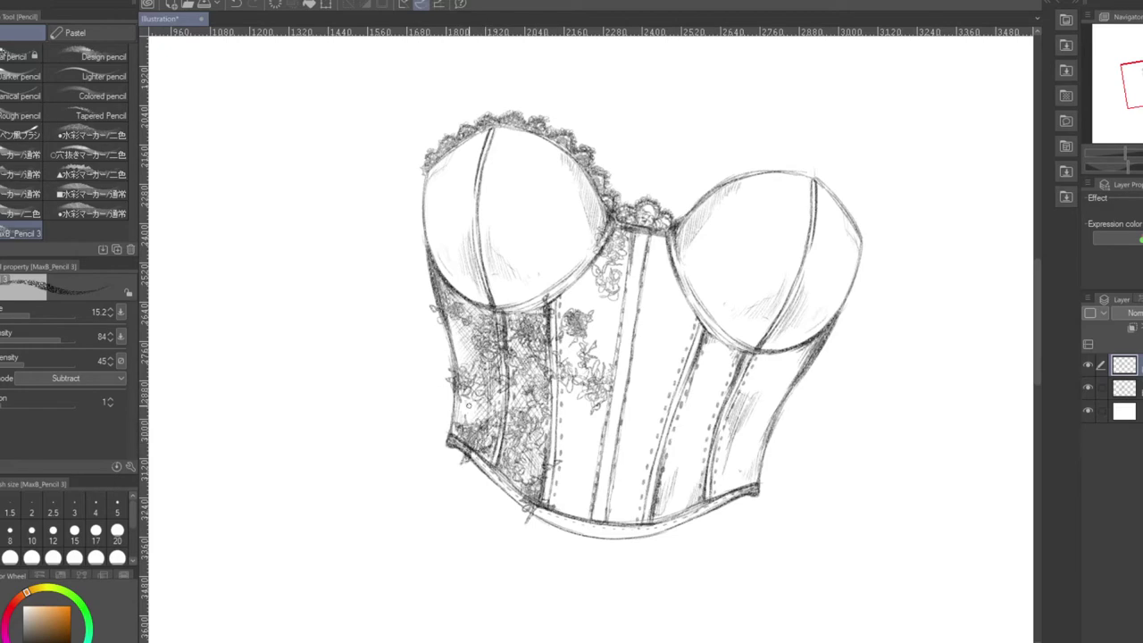
left_click_drag(458, 300, 491, 424)
left_click_drag(1100, 161, 1111, 162)
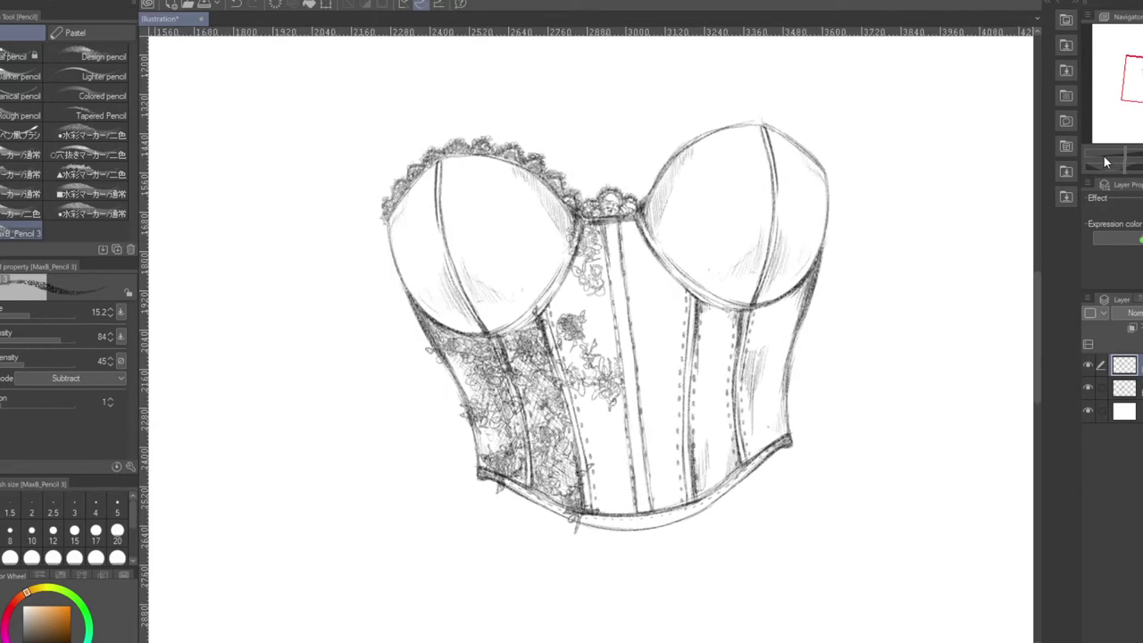
Add lace shading and diagonal hatching down the centre-left panel to its bottom
mouse_move(553, 305)
left_mouse_down()
mouse_move(597, 355)
mouse_move(592, 286)
mouse_move(573, 366)
left_mouse_up()
mouse_move(582, 407)
left_mouse_down()
mouse_move(631, 460)
mouse_move(623, 438)
mouse_move(611, 506)
mouse_move(634, 516)
left_mouse_up()
left_click_drag(562, 313, 601, 285)
mouse_move(596, 389)
left_mouse_down()
mouse_move(619, 430)
mouse_move(614, 469)
left_mouse_up()
left_click_drag(588, 425, 619, 484)
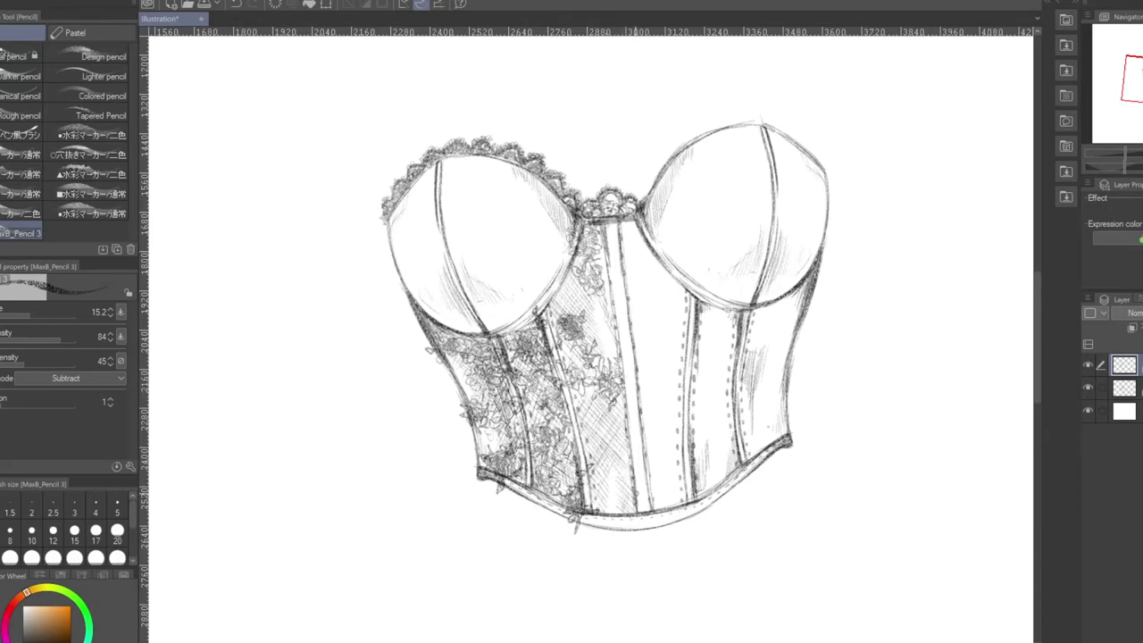
left_click_drag(550, 318, 610, 223)
left_click_drag(594, 328, 623, 275)
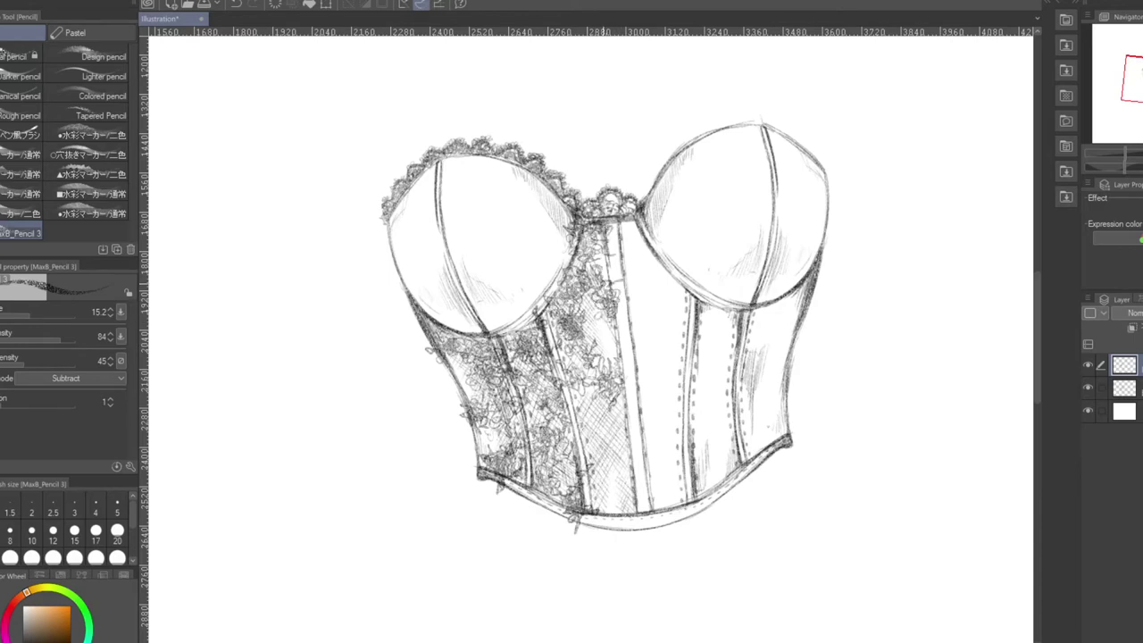
mouse_move(602, 399)
left_mouse_down()
mouse_move(623, 437)
mouse_move(582, 440)
mouse_move(569, 456)
mouse_move(627, 491)
mouse_move(638, 513)
left_mouse_up()
left_click_drag(589, 484, 636, 514)
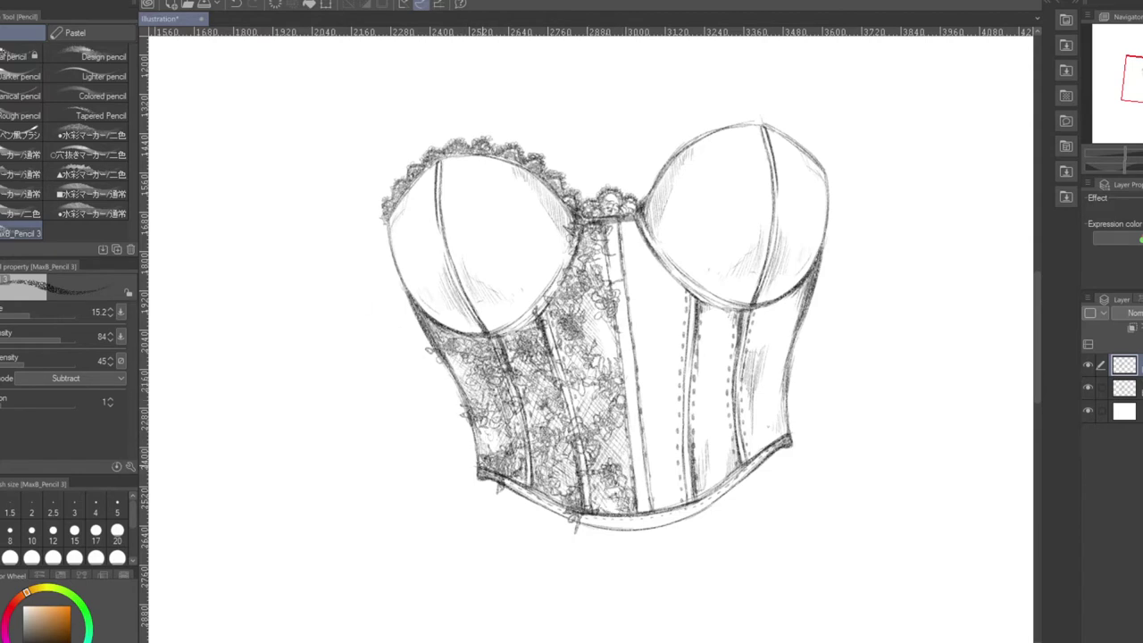
Fill the centre-left panel with scattered small lace scribbles
mouse_move(584, 382)
left_mouse_down()
mouse_move(609, 361)
mouse_move(582, 373)
left_mouse_up()
mouse_move(544, 360)
left_mouse_down()
mouse_move(557, 323)
mouse_move(584, 455)
left_mouse_up()
left_click_drag(580, 442, 605, 501)
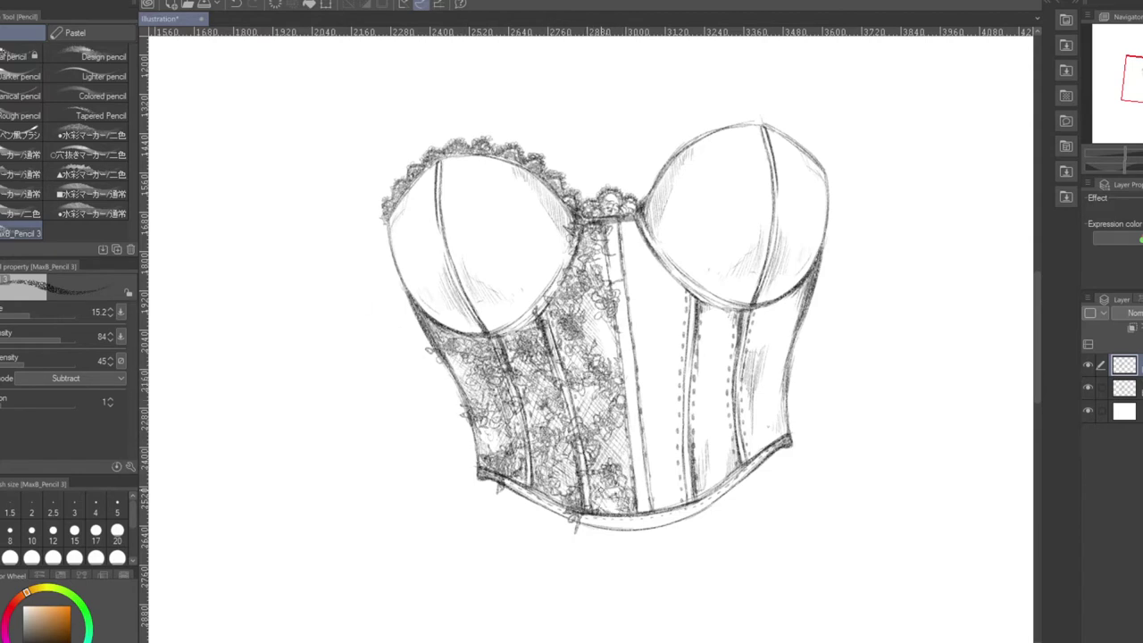
left_click_drag(534, 390, 563, 420)
mouse_move(496, 430)
left_mouse_down()
mouse_move(516, 442)
mouse_move(523, 434)
left_mouse_up()
mouse_move(518, 356)
left_mouse_down()
mouse_move(532, 375)
mouse_move(583, 362)
left_mouse_up()
left_click_drag(600, 425, 611, 434)
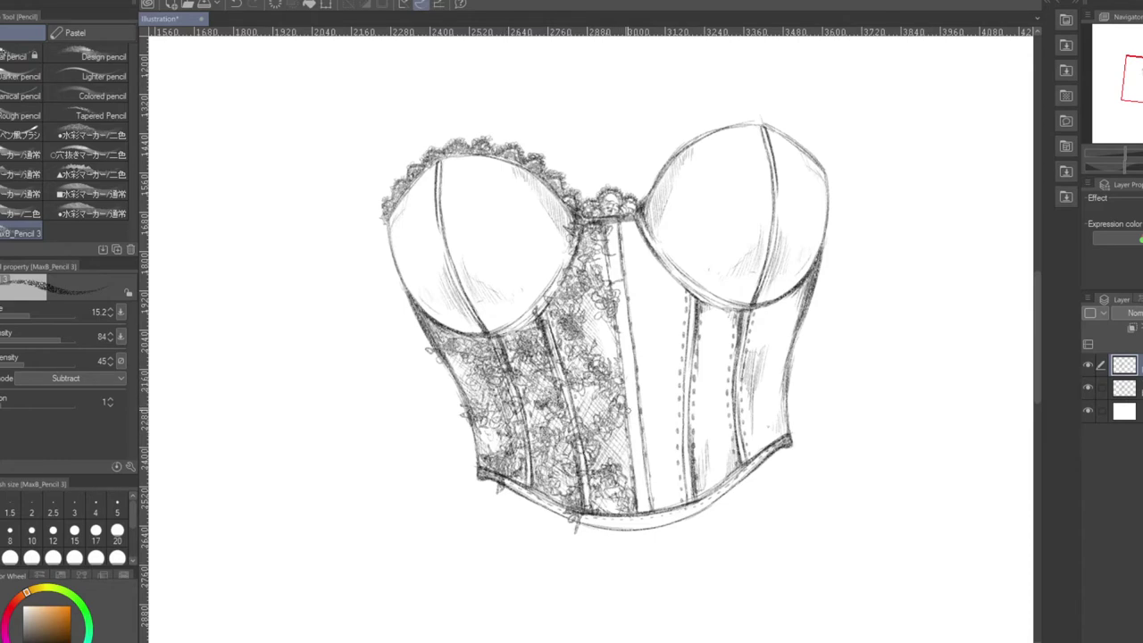
Draw a lace curl on the left cup growing into a leafy sprig; set pencil density to 50
left_click_drag(403, 234, 399, 223)
mouse_move(524, 255)
left_mouse_down()
mouse_move(539, 271)
mouse_move(554, 241)
mouse_move(539, 304)
left_mouse_up()
left_click(27, 359)
Darken the left cup's lower-left edge and restore the lace curl state from the edit history
left_click_drag(421, 306, 462, 334)
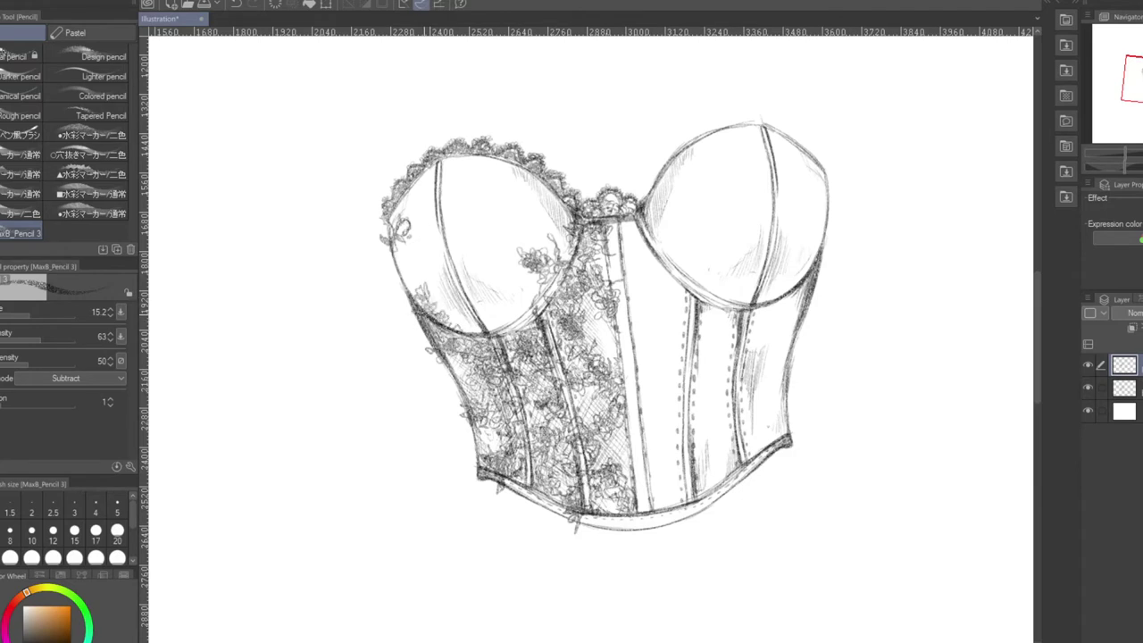
left_click_drag(447, 172, 451, 174)
left_click(1136, 299)
left_click(1112, 615)
left_click(1123, 299)
Hatch the lower and right parts of the left cup, checking it in a mirrored view
left_click_drag(513, 272, 482, 317)
left_click_drag(466, 260, 452, 323)
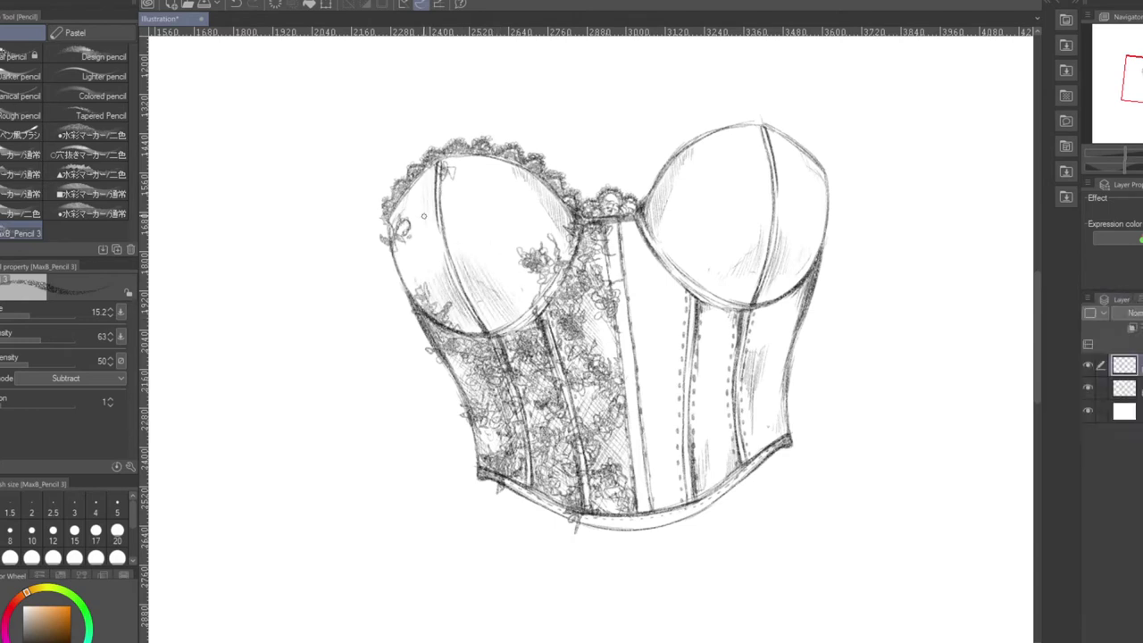
mouse_move(534, 252)
left_mouse_down()
mouse_move(501, 277)
mouse_move(507, 312)
left_mouse_up()
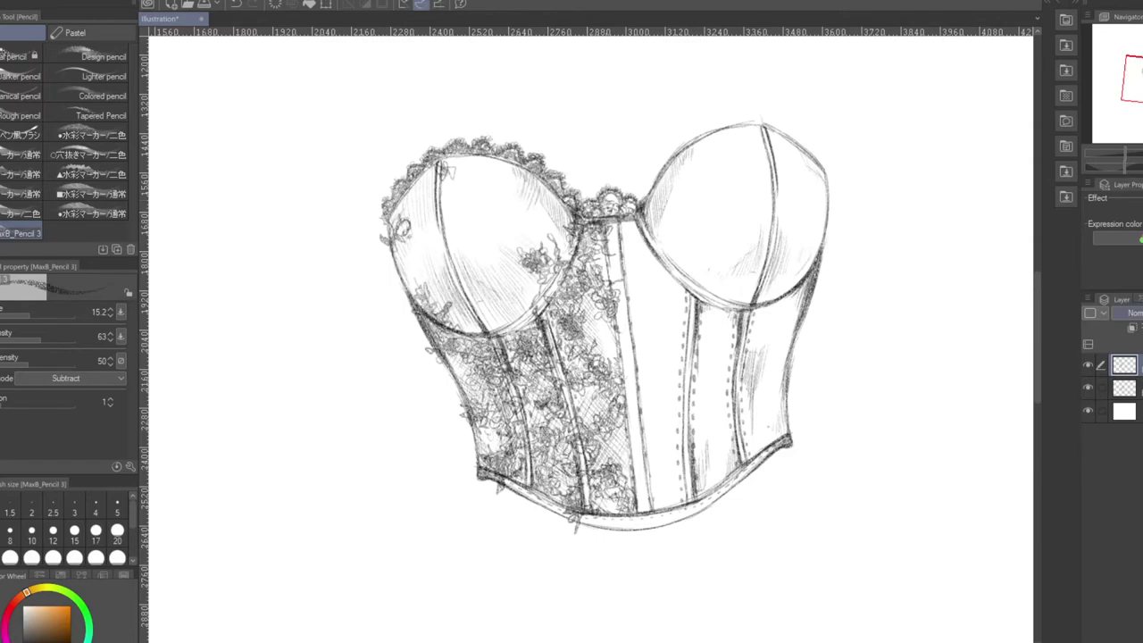
left_click(1139, 299)
left_click(1128, 174)
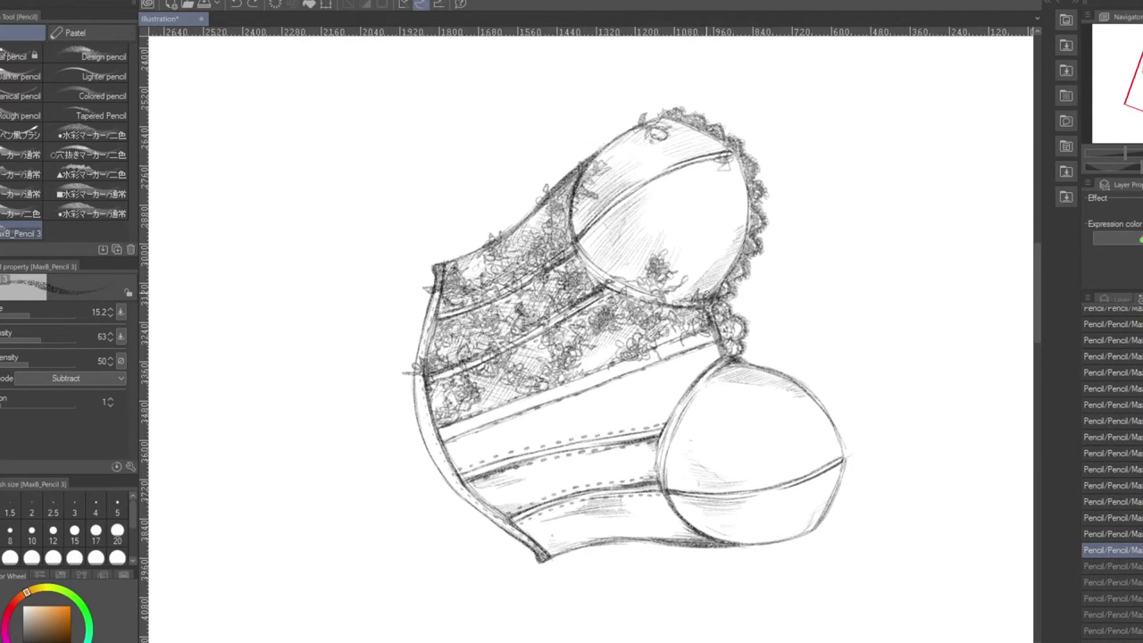
Briefly try the watercolour marker brushes, then return to the pencil with the canvas upright
key("e")
mouse_move(630, 134)
left_mouse_down()
mouse_move(677, 114)
mouse_move(718, 154)
mouse_move(686, 109)
left_mouse_up()
key("b")
key("p")
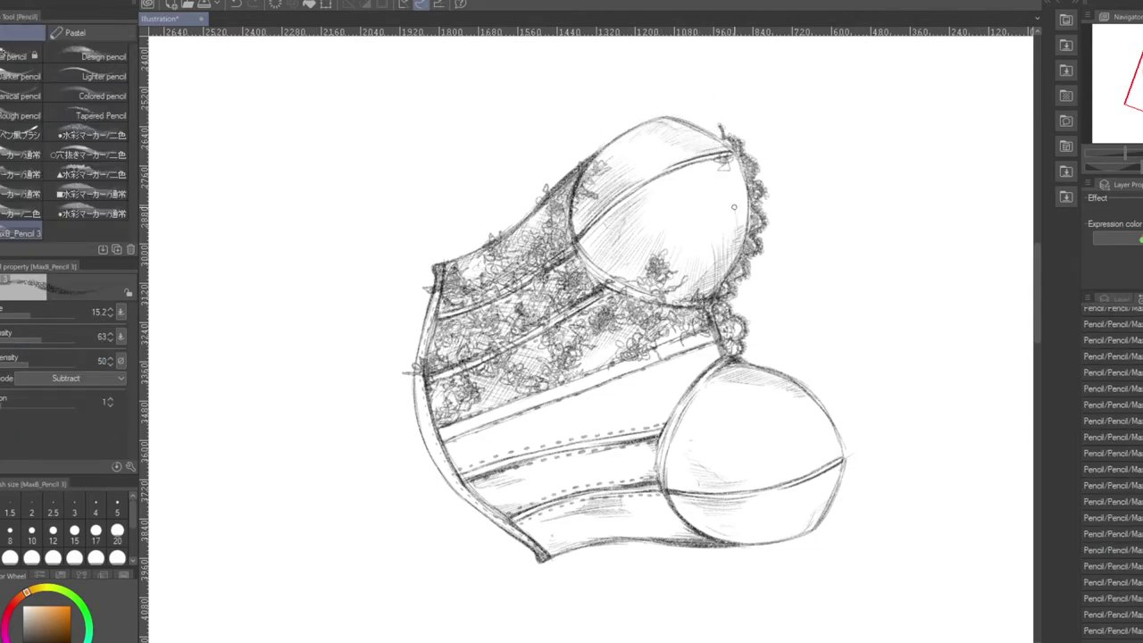
key("h")
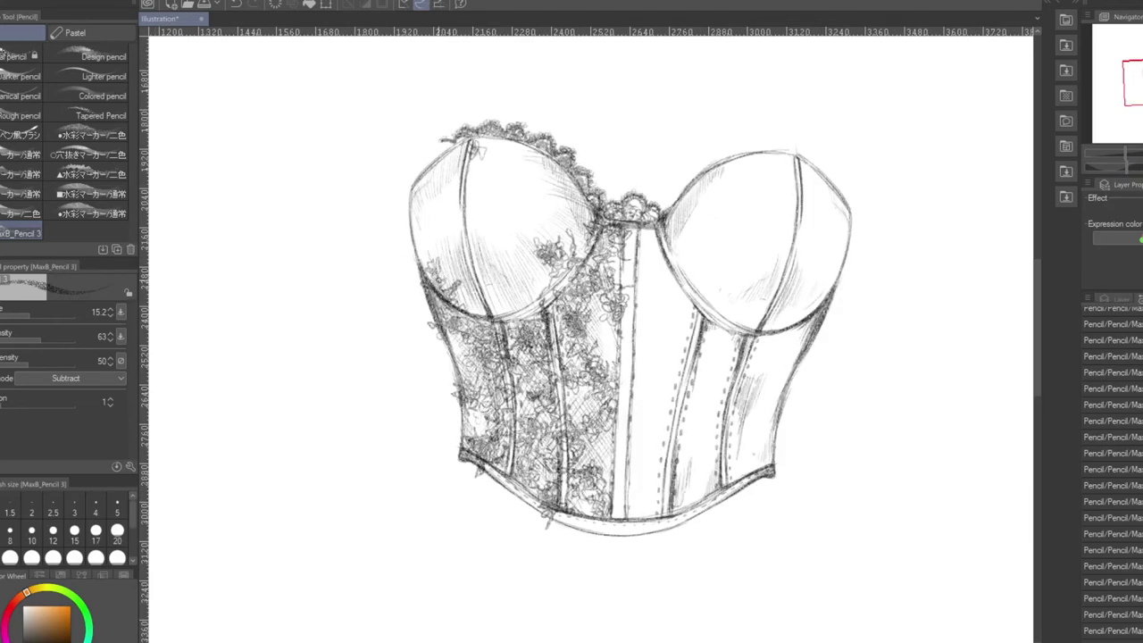
left_click_drag(457, 233, 582, 453)
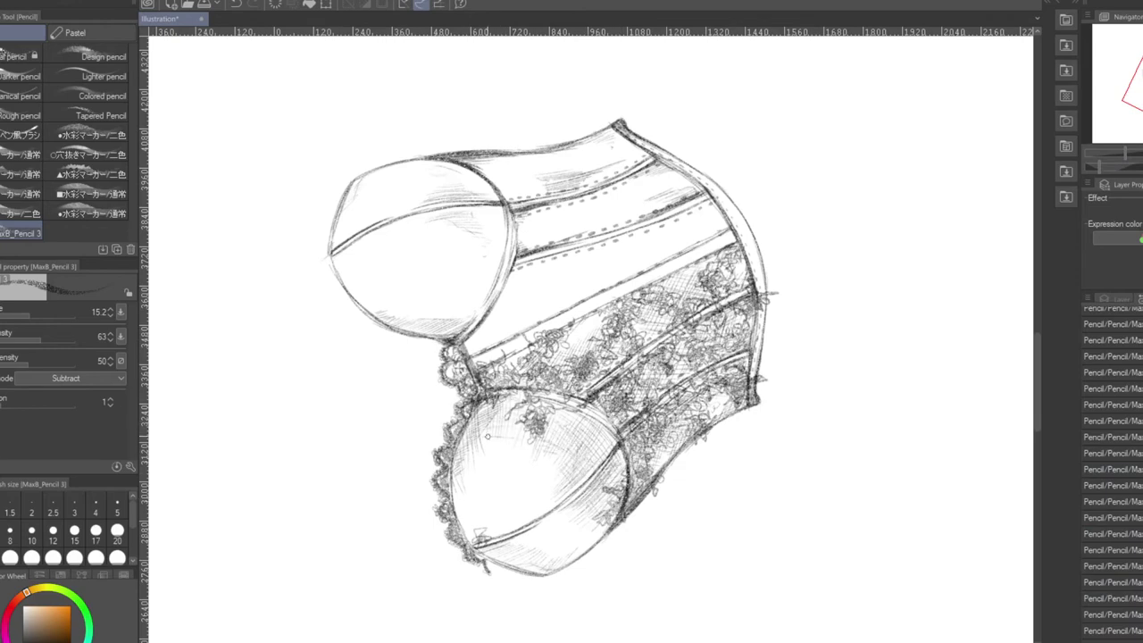
left_click(1132, 152)
Doodle lace patterns across the top, middle and lower areas of the left cup
mouse_move(475, 211)
left_mouse_down()
mouse_move(479, 227)
mouse_move(499, 196)
mouse_move(504, 225)
left_mouse_up()
mouse_move(416, 178)
left_mouse_down()
mouse_move(438, 174)
mouse_move(398, 187)
mouse_move(439, 208)
mouse_move(417, 205)
mouse_move(441, 151)
left_mouse_up()
mouse_move(480, 275)
left_mouse_down()
mouse_move(487, 308)
mouse_move(464, 317)
mouse_move(513, 308)
mouse_move(486, 321)
mouse_move(537, 286)
left_mouse_up()
mouse_move(489, 229)
left_mouse_down()
mouse_move(473, 200)
mouse_move(431, 241)
mouse_move(461, 202)
mouse_move(482, 225)
mouse_move(438, 237)
left_mouse_up()
mouse_move(430, 282)
left_mouse_down()
mouse_move(455, 230)
mouse_move(473, 286)
left_mouse_up()
left_click_drag(428, 205, 491, 224)
Fill the upper left cup, its right side and outer edges with lace scribbles
left_click_drag(425, 239, 488, 207)
mouse_move(460, 273)
left_mouse_down()
mouse_move(505, 194)
mouse_move(496, 242)
left_mouse_up()
left_click_drag(554, 197, 572, 255)
left_click_drag(521, 173, 541, 184)
mouse_move(541, 241)
left_mouse_down()
mouse_move(518, 281)
mouse_move(549, 228)
mouse_move(566, 246)
left_mouse_up()
left_click_drag(403, 255, 435, 178)
left_click_drag(404, 232, 423, 213)
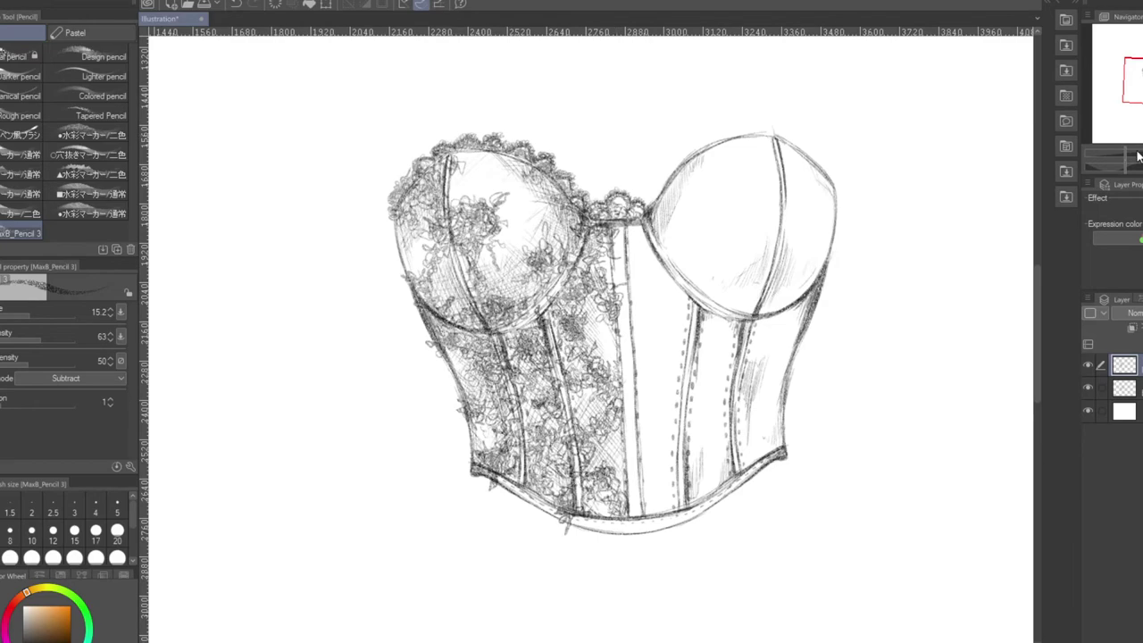
Zoom in on the lace panels and darken them with pencil hatching
left_click_drag(1097, 161, 1090, 161)
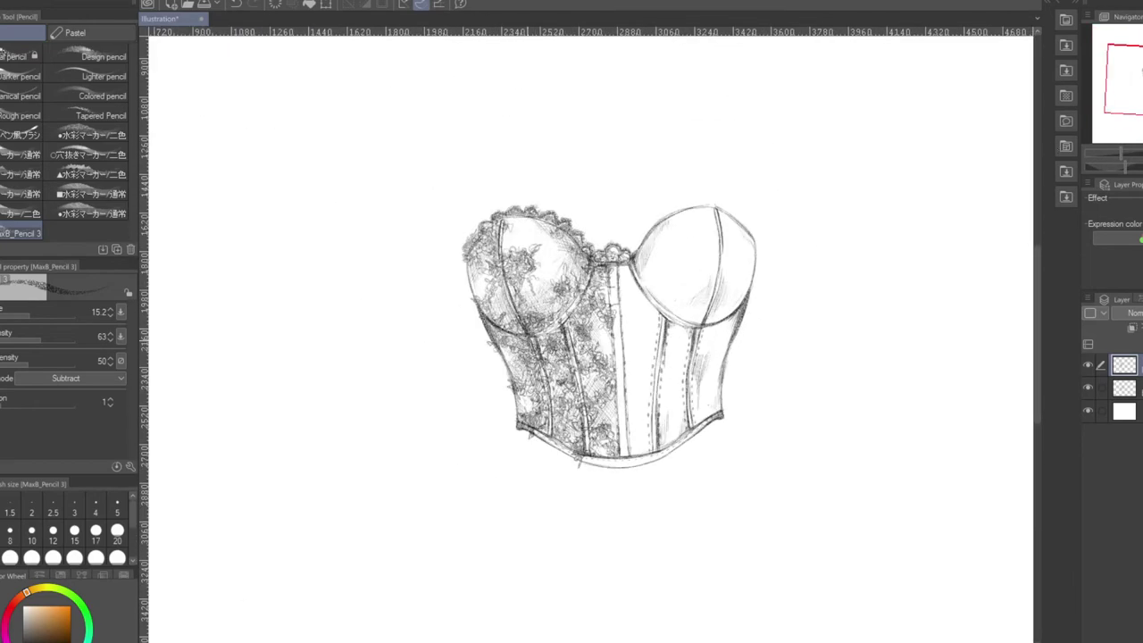
left_click_drag(1132, 157, 1141, 157)
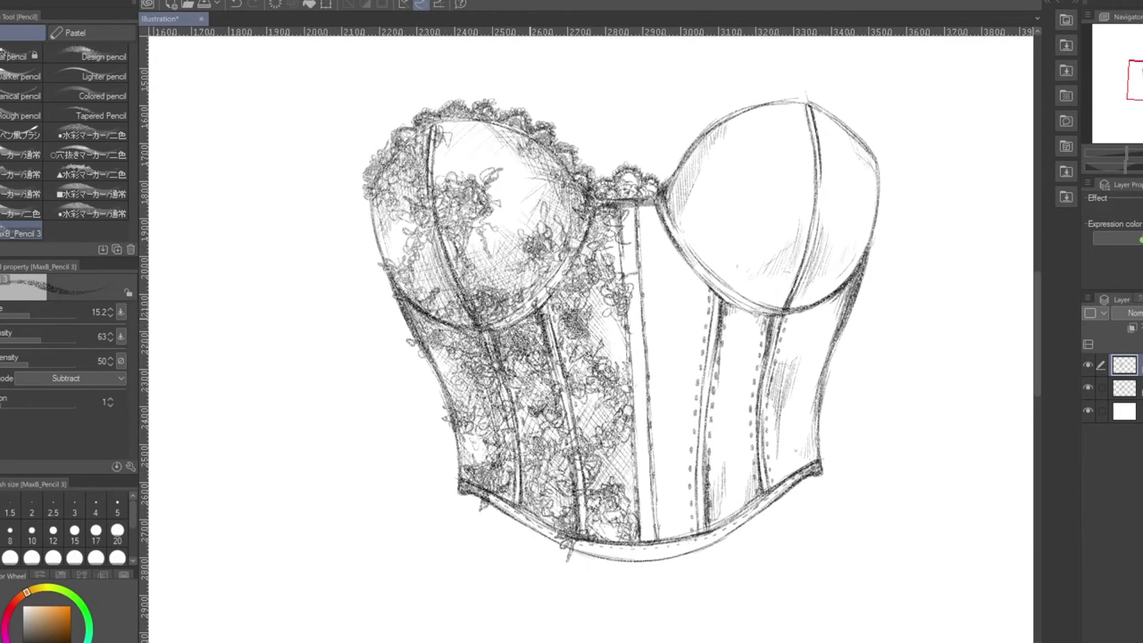
left_click_drag(1127, 160, 1139, 159)
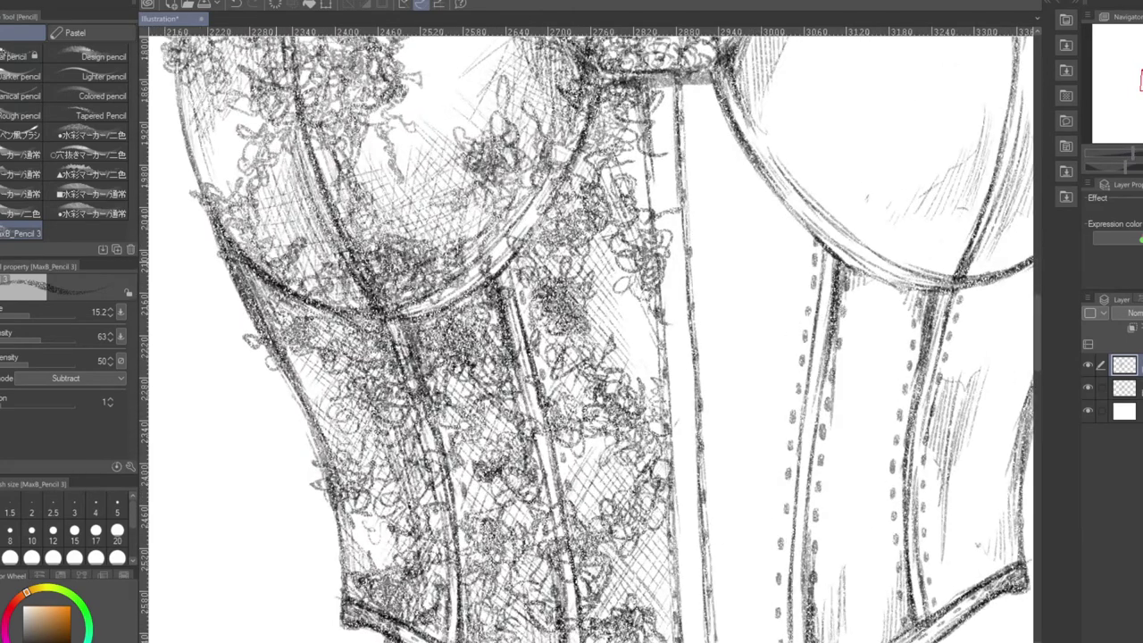
left_click_drag(482, 276, 411, 318)
left_click_drag(576, 117, 531, 234)
left_click_drag(580, 97, 549, 183)
mouse_move(514, 268)
left_mouse_down()
mouse_move(499, 307)
mouse_move(517, 353)
left_mouse_up()
mouse_move(399, 323)
left_mouse_down()
mouse_move(389, 355)
mouse_move(415, 373)
left_mouse_up()
Hatch near the centre seam, shade the left side and darken the cup seam line
left_click_drag(1139, 157, 1121, 157)
left_click_drag(575, 266, 555, 297)
left_click_drag(573, 281, 558, 302)
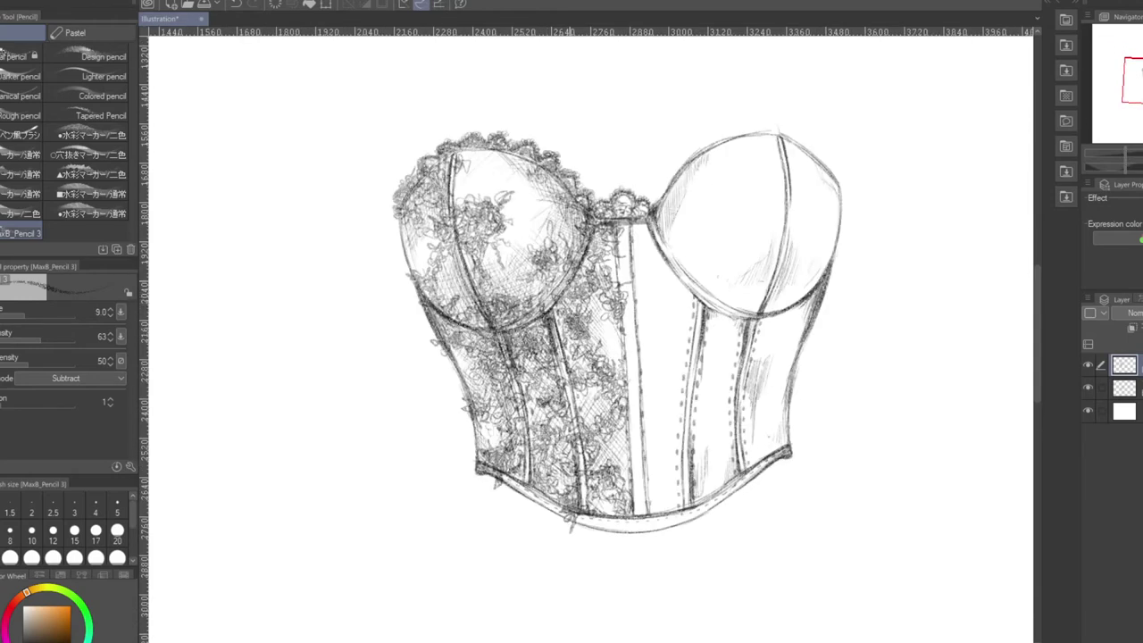
left_click_drag(451, 308, 431, 335)
left_click_drag(453, 315, 435, 346)
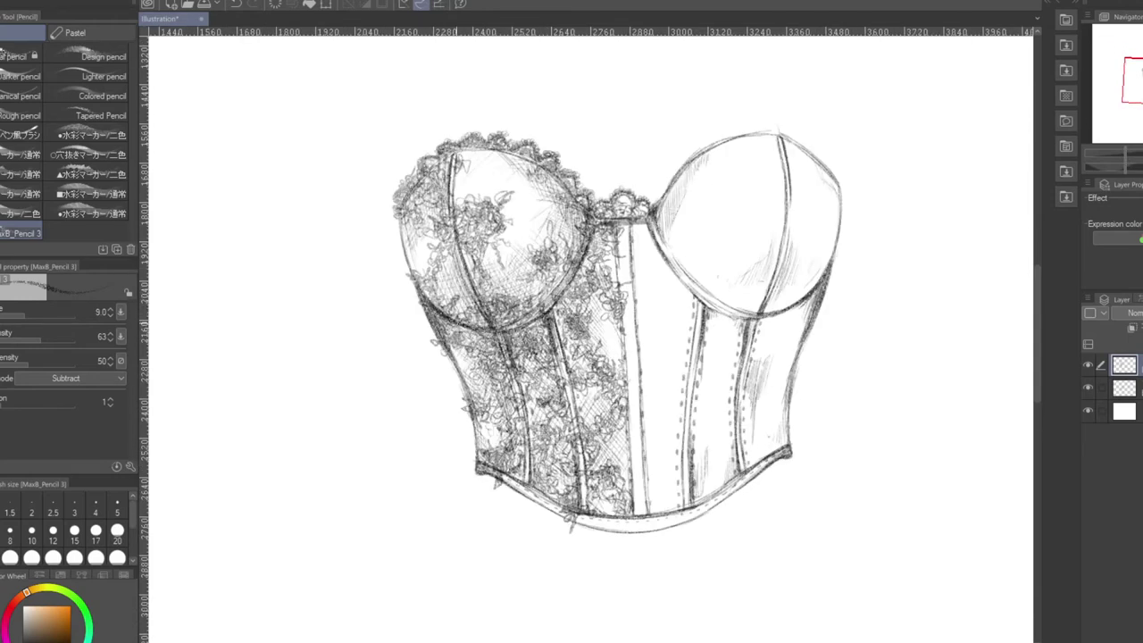
left_click_drag(458, 152, 452, 176)
mouse_move(482, 289)
left_mouse_down()
mouse_move(466, 327)
mouse_move(450, 320)
left_mouse_up()
left_click_drag(482, 208, 446, 241)
Add lace to the left cup, darken the panel bottom, and rectangle-select the lace half
left_click_drag(420, 195, 389, 212)
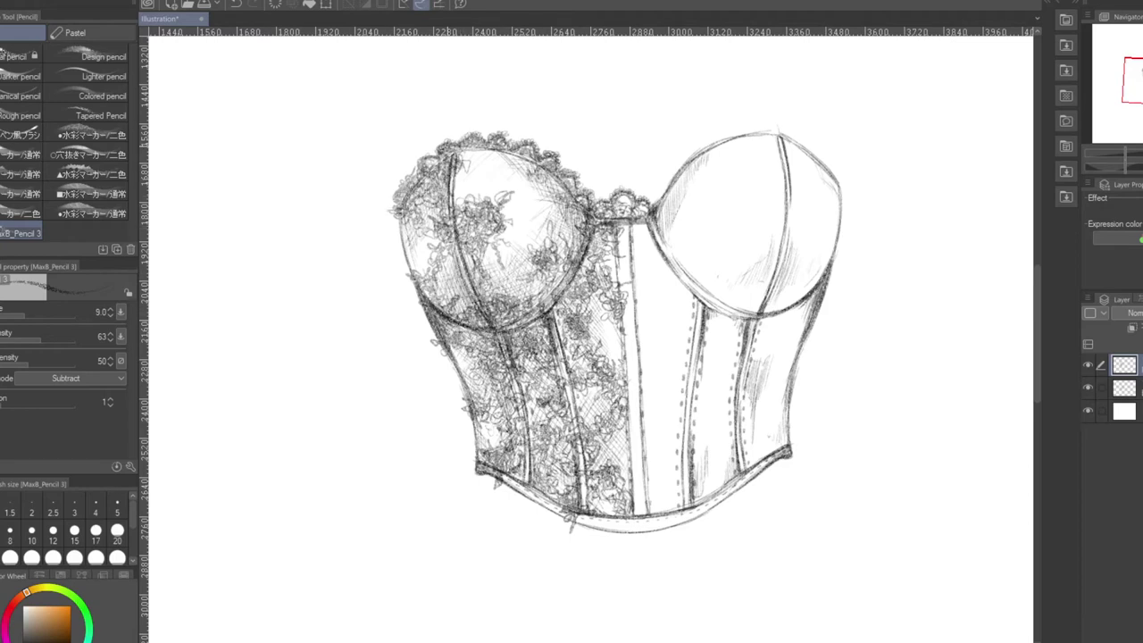
left_click_drag(505, 477, 545, 505)
left_click_drag(525, 493, 568, 512)
key("m")
mouse_move(339, 87)
left_mouse_down()
mouse_move(738, 567)
mouse_move(778, 546)
left_mouse_up()
Copy-paste the lace half, flip it horizontally over the right side and confirm
key("ctrl+c")
key("ctrl+v")
key("ctrl+t")
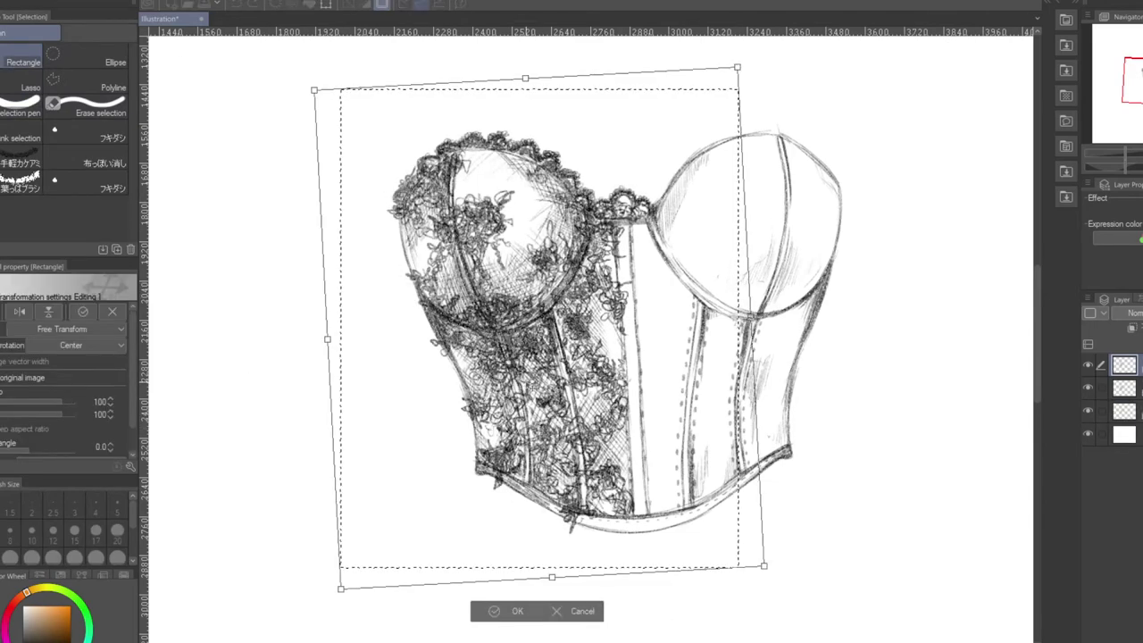
left_click(20, 311)
left_click_drag(601, 405, 796, 401)
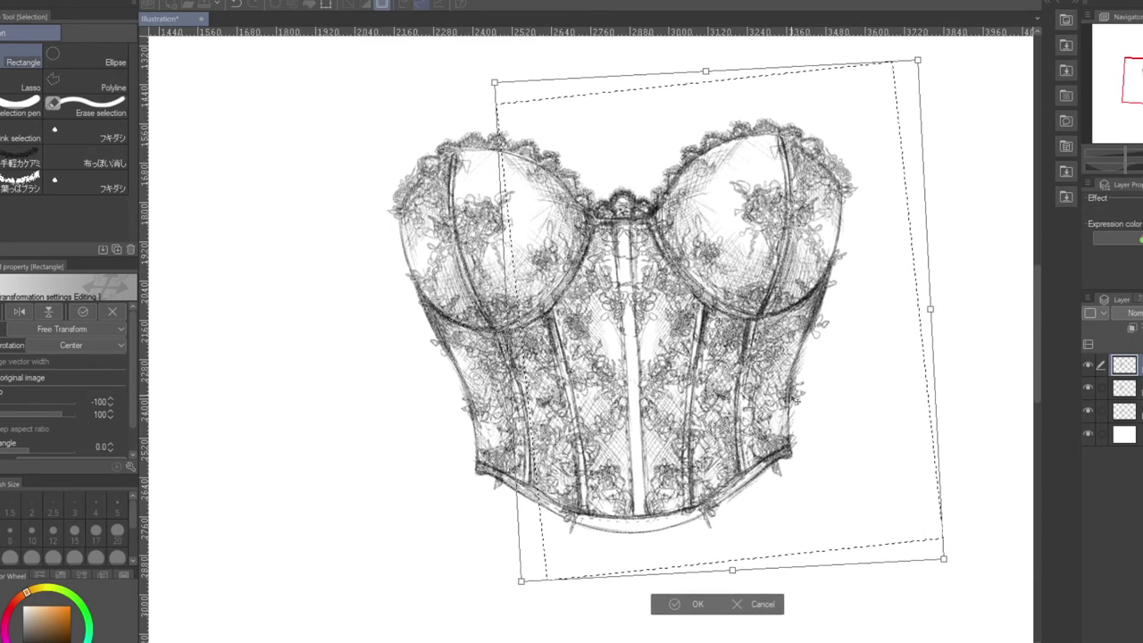
key("Return")
key("ctrl+d")
Briefly switch to the eraser, then return to the pencil
key("e")
scroll(803, 134, "up", 3)
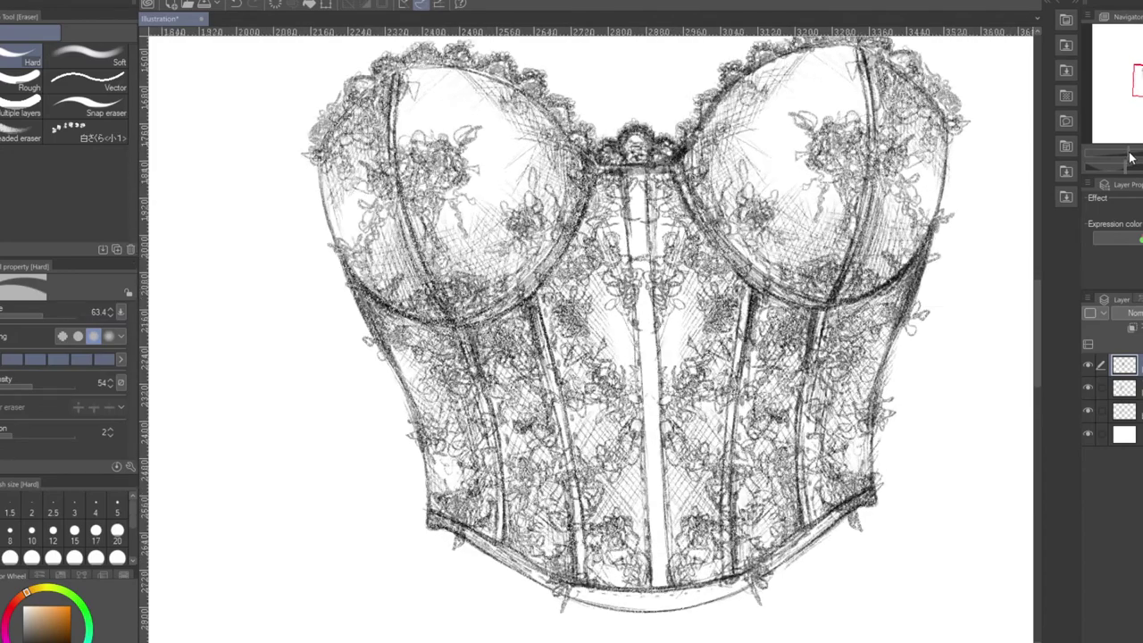
scroll(498, 499, "down", 3)
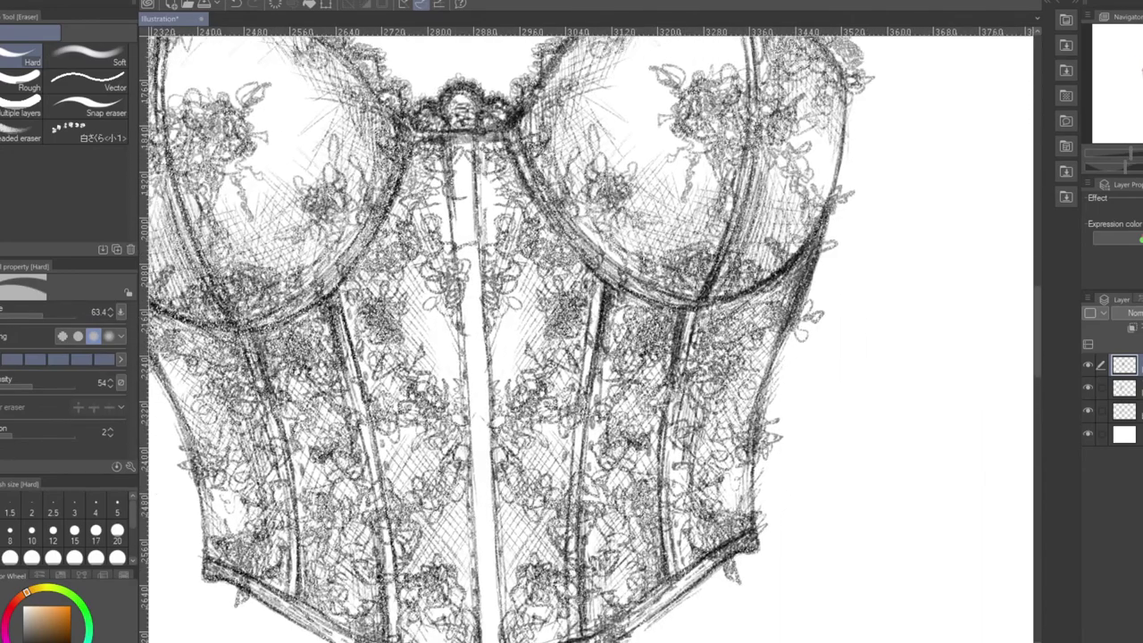
key("p")
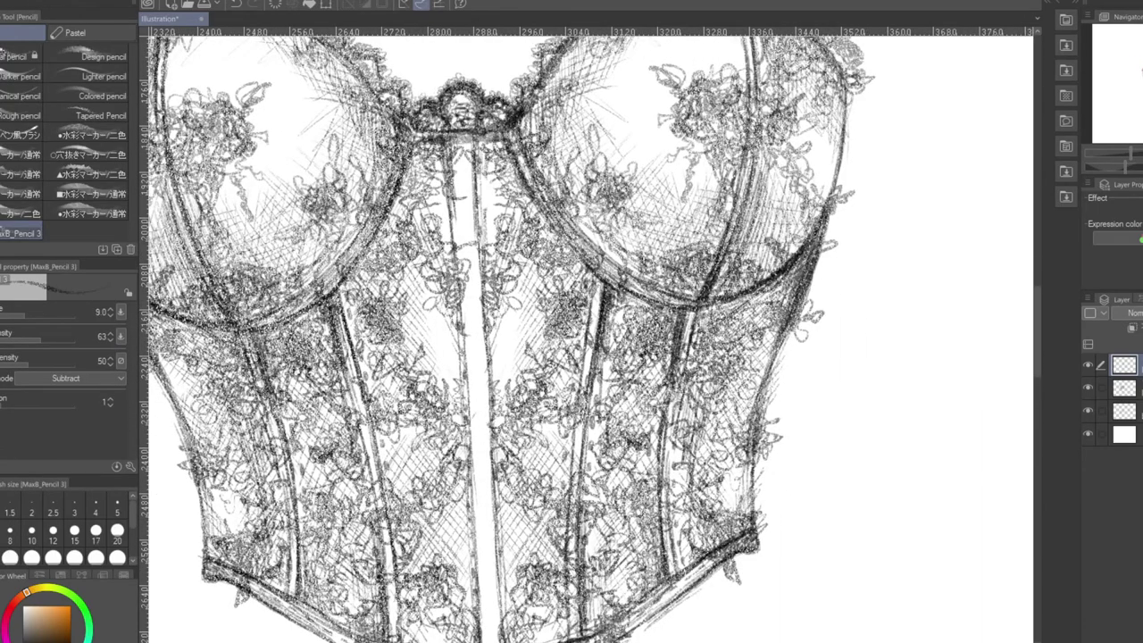
Toggle the lace layer's visibility to compare, then start lace loops on the centre-front panel
left_click(1087, 387)
left_click(1088, 387)
left_click(1088, 386)
mouse_move(482, 295)
left_mouse_down()
mouse_move(466, 314)
mouse_move(489, 339)
mouse_move(450, 268)
mouse_move(438, 339)
left_mouse_up()
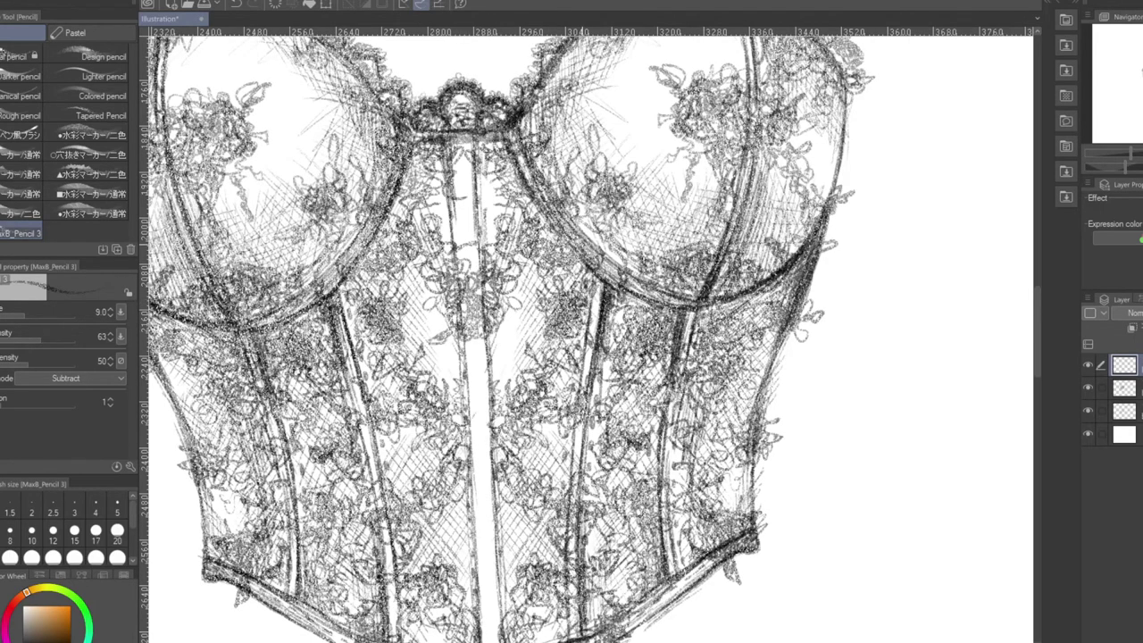
scroll(603, 199, "down", 3)
left_click_drag(536, 341, 546, 377)
mouse_move(546, 312)
left_mouse_down()
mouse_move(536, 402)
mouse_move(555, 434)
mouse_move(536, 516)
left_mouse_up()
Darken the centre-front panel with long lace strokes down its full length
mouse_move(522, 230)
left_mouse_down()
mouse_move(527, 435)
mouse_move(521, 294)
mouse_move(519, 345)
left_mouse_up()
left_click_drag(527, 304, 530, 516)
left_click_drag(534, 406, 536, 521)
left_click_drag(539, 363, 541, 523)
left_click_drag(513, 241, 516, 342)
left_click_drag(521, 301, 530, 419)
left_click_drag(521, 230, 536, 514)
Zoom out and begin a freehand selection of the left cup's lace trim
mouse_move(1132, 154)
left_mouse_down()
mouse_move(1121, 154)
mouse_move(1138, 153)
left_mouse_up()
key("m")
mouse_move(332, 159)
left_mouse_down()
mouse_move(279, 210)
mouse_move(494, 214)
left_mouse_up()
Copy the left cup's lace trim, paste it, and place the mirrored copy on the right cup
left_click(1125, 387)
key("ctrl+c")
key("ctrl+v")
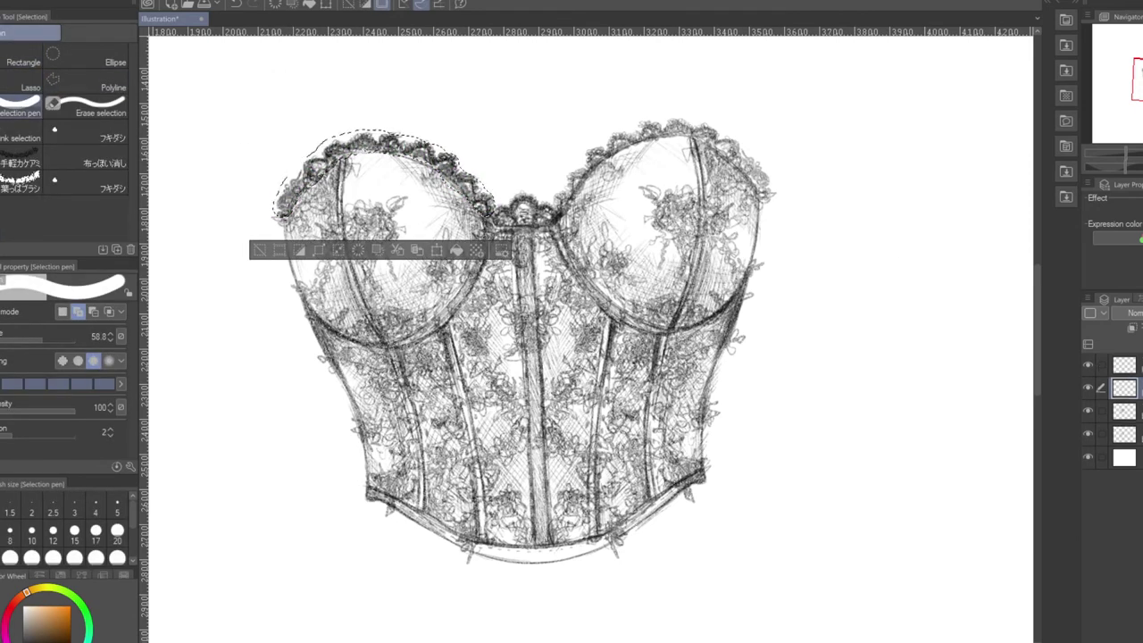
key("m")
key("ctrl+d")
key("ctrl+v")
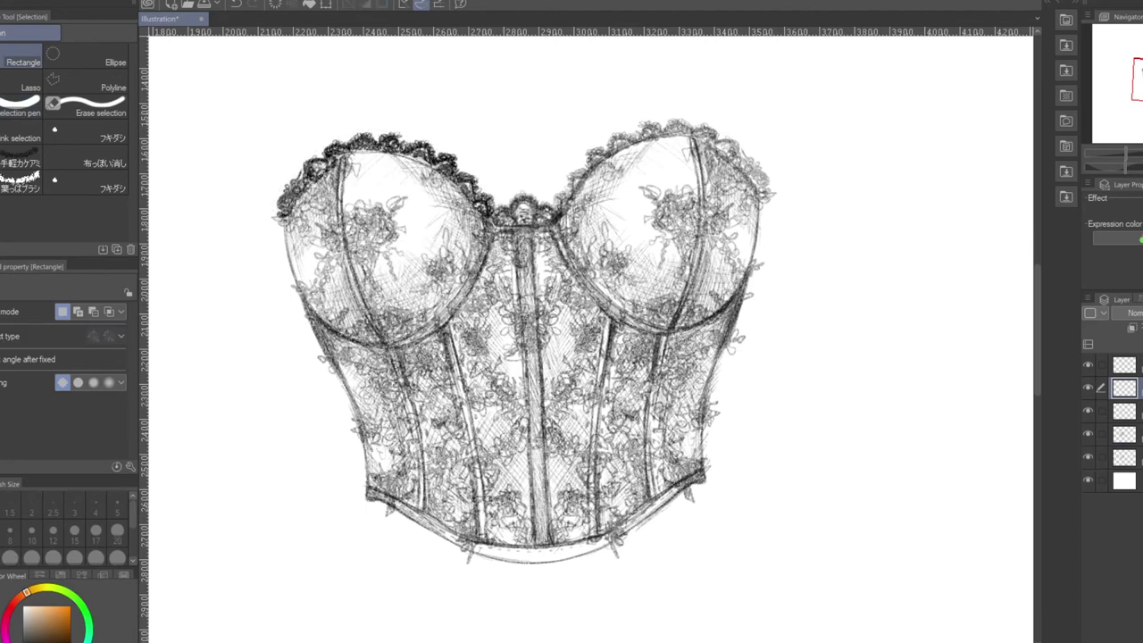
key("ctrl+t")
left_click_drag(367, 178, 653, 165)
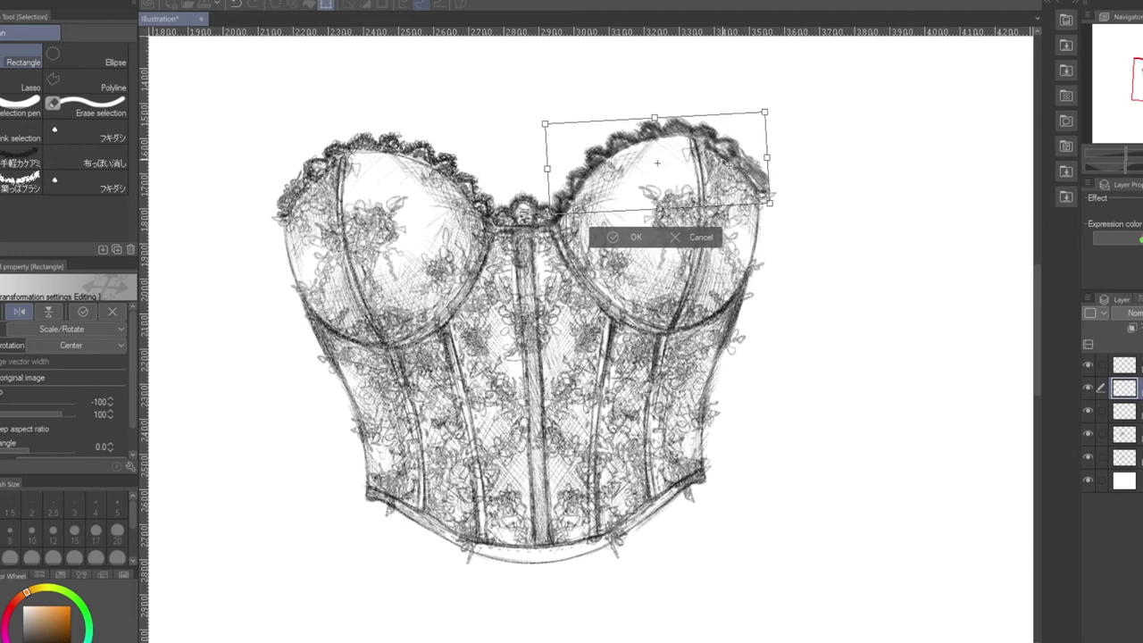
left_click_drag(727, 165, 735, 164)
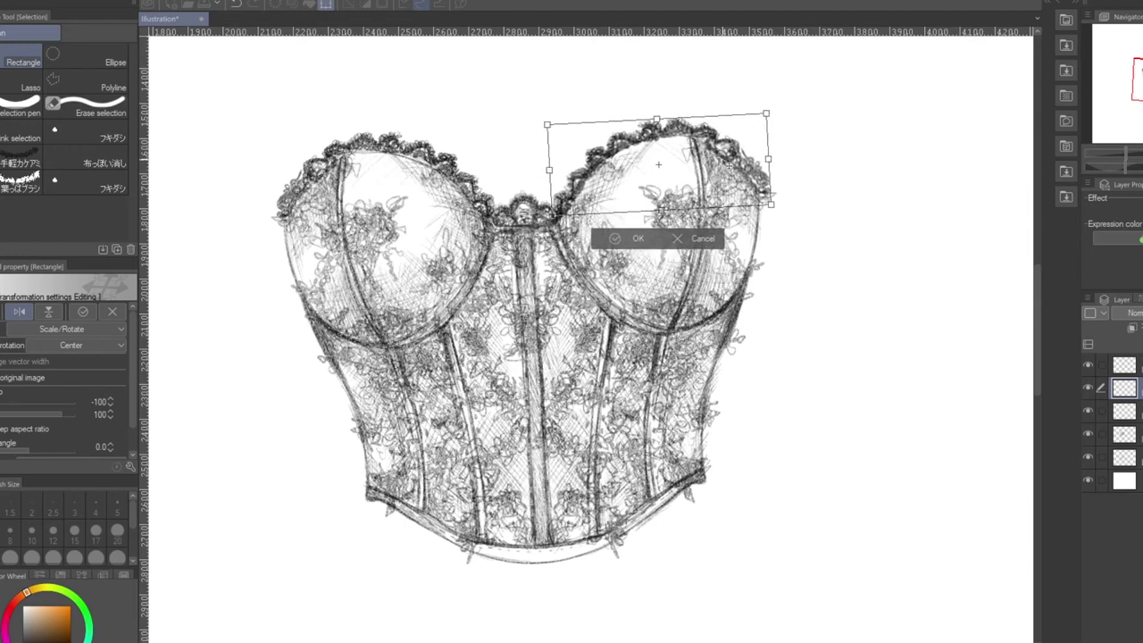
left_click(636, 239)
On a new top layer, pencil faint strokes at the centre front and side panels
left_click_drag(1135, 158, 1126, 158)
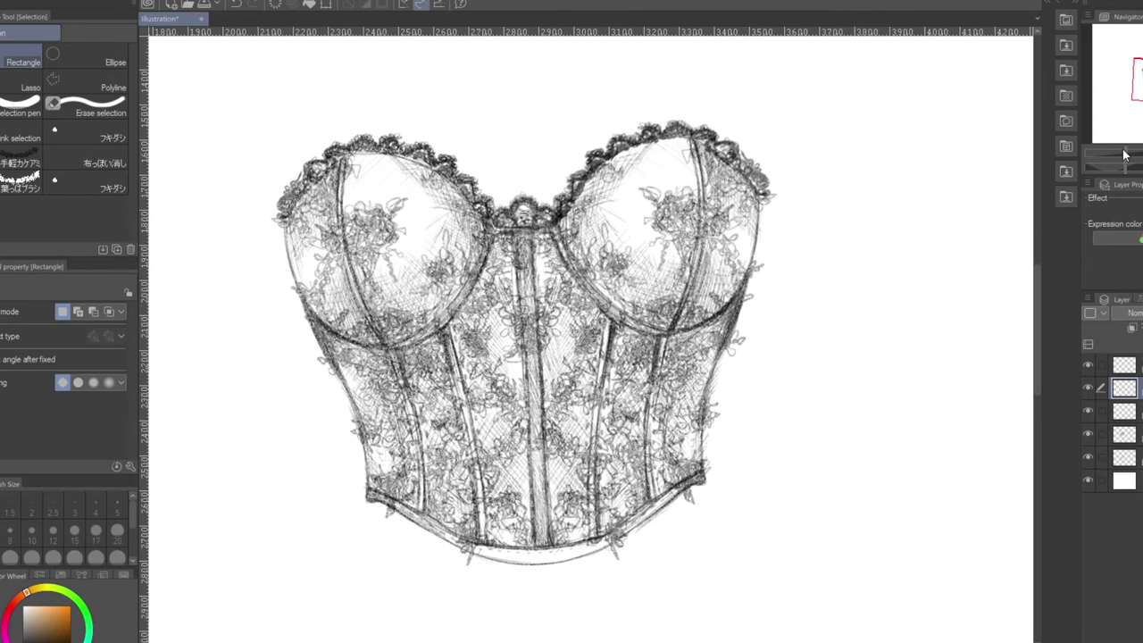
key("alt+bracketright")
key("ctrl+shift+n")
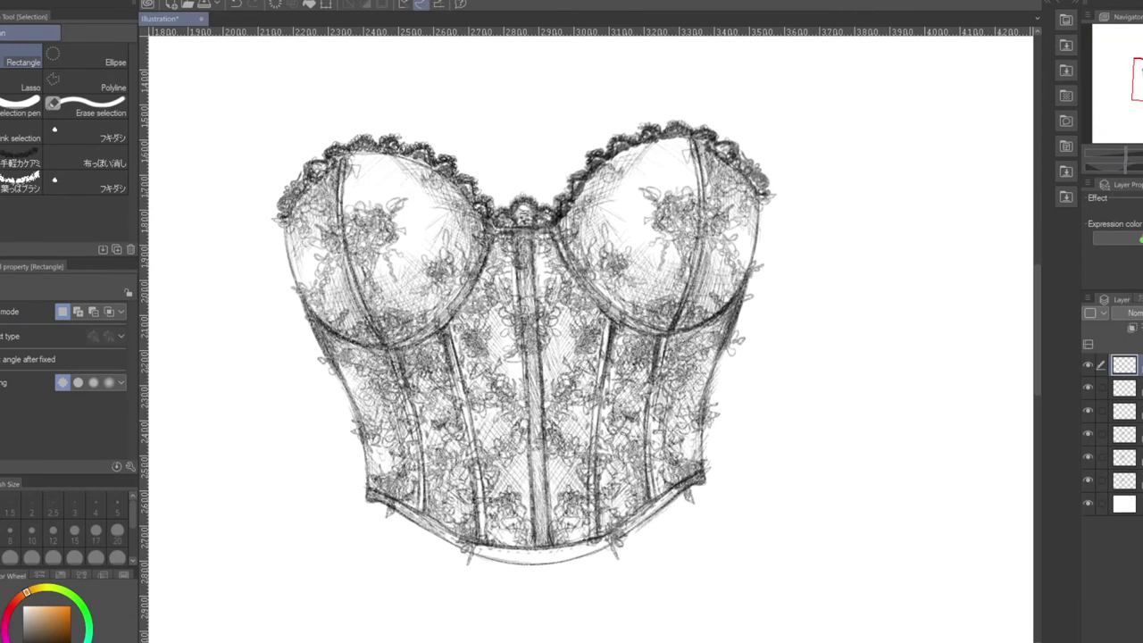
key("p")
left_click_drag(562, 228, 572, 266)
left_click_drag(517, 237, 517, 304)
left_click_drag(482, 246, 446, 312)
Add more faint strokes along the centre-front seams, lower panels and bottom hem
left_click_drag(611, 234, 567, 308)
left_click_drag(555, 230, 600, 307)
left_click_drag(496, 234, 512, 273)
left_click_drag(463, 336, 482, 362)
left_click_drag(441, 416, 455, 431)
left_click_drag(610, 395, 636, 425)
left_click_drag(623, 450, 641, 477)
left_click_drag(677, 331, 712, 352)
Add hem stitching and hatching near the bottom of the corset
left_click_drag(577, 332, 591, 350)
left_click_drag(539, 559, 584, 548)
left_click_drag(529, 496, 518, 547)
mouse_move(556, 474)
left_mouse_down()
mouse_move(562, 541)
mouse_move(589, 535)
left_mouse_up()
Hide the paper background, scale the corset to about 247%, and shift it slightly left
left_click(1122, 156)
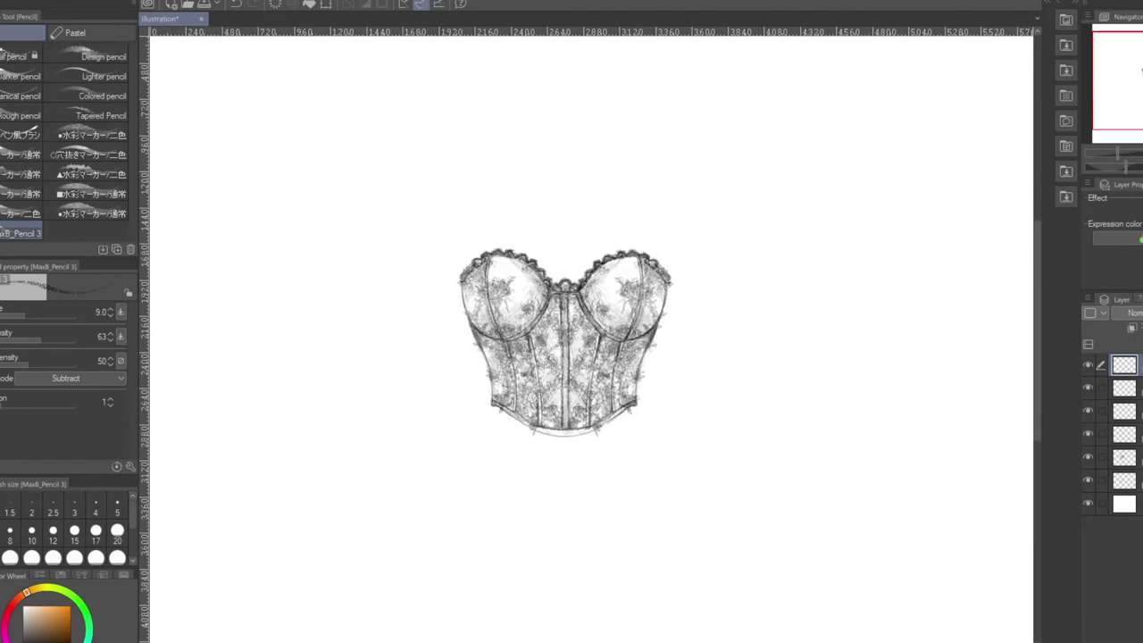
left_click(1118, 158)
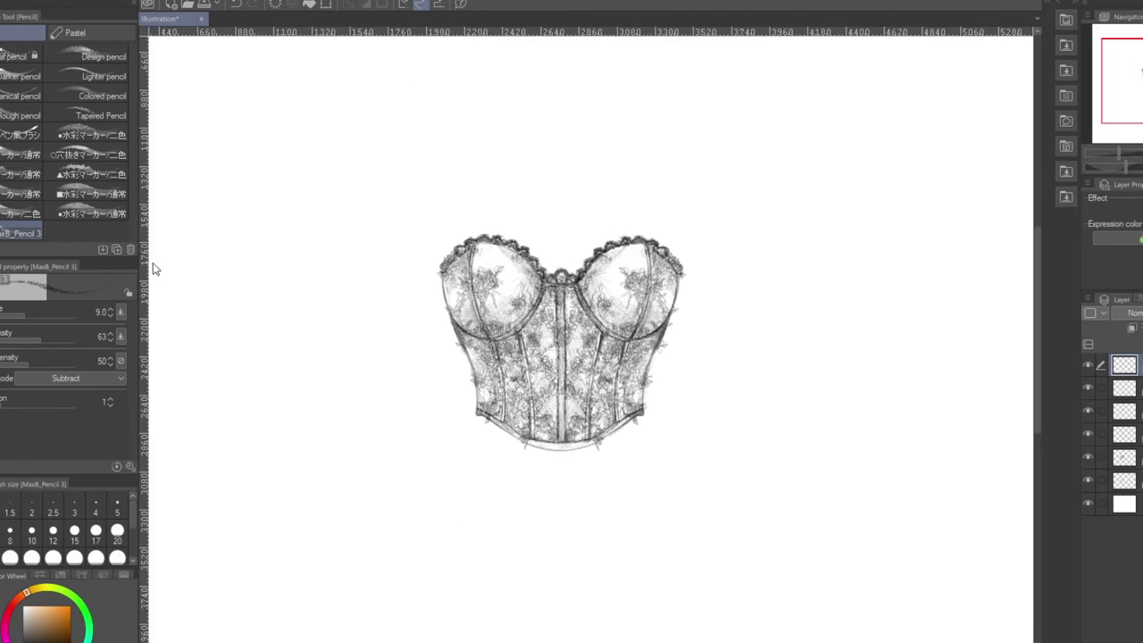
left_click(1087, 503)
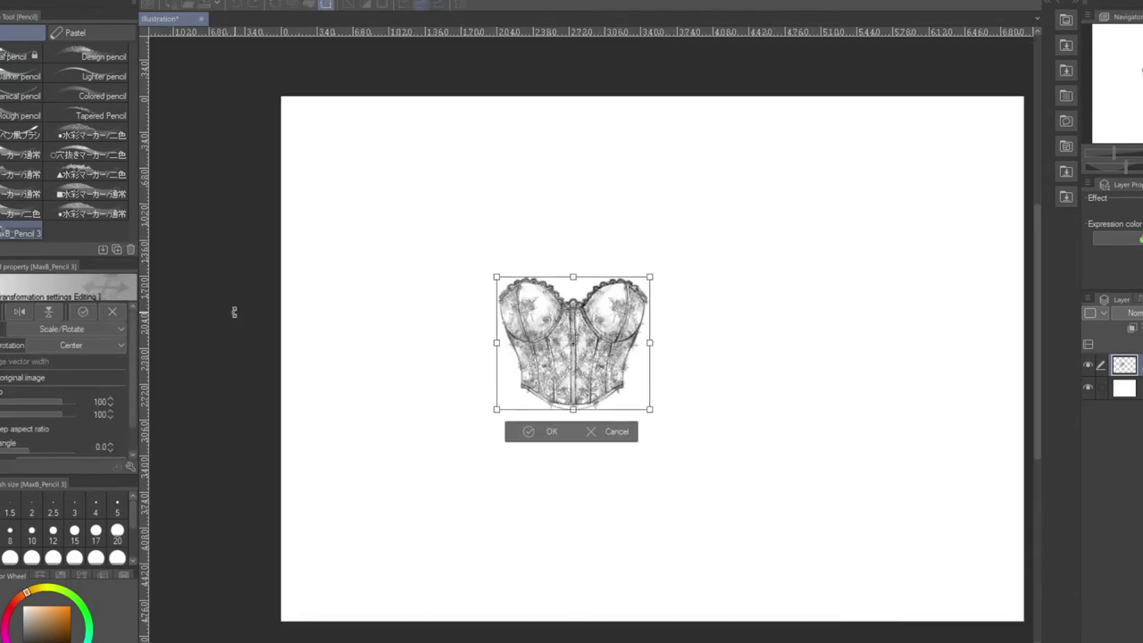
left_click_drag(660, 419, 813, 520)
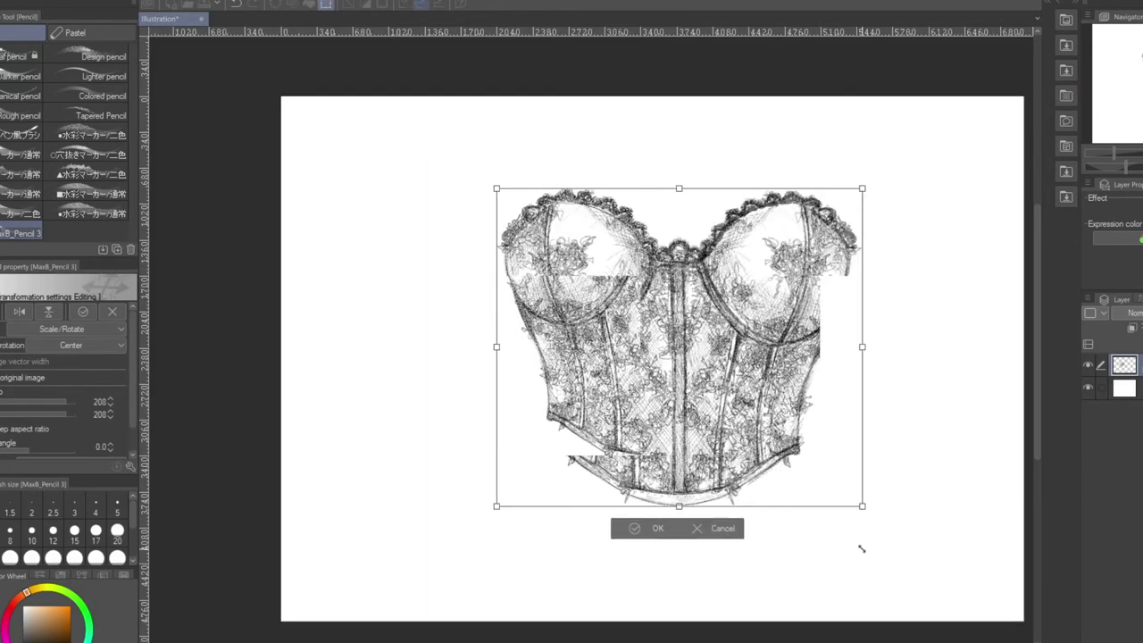
left_click_drag(685, 375, 654, 369)
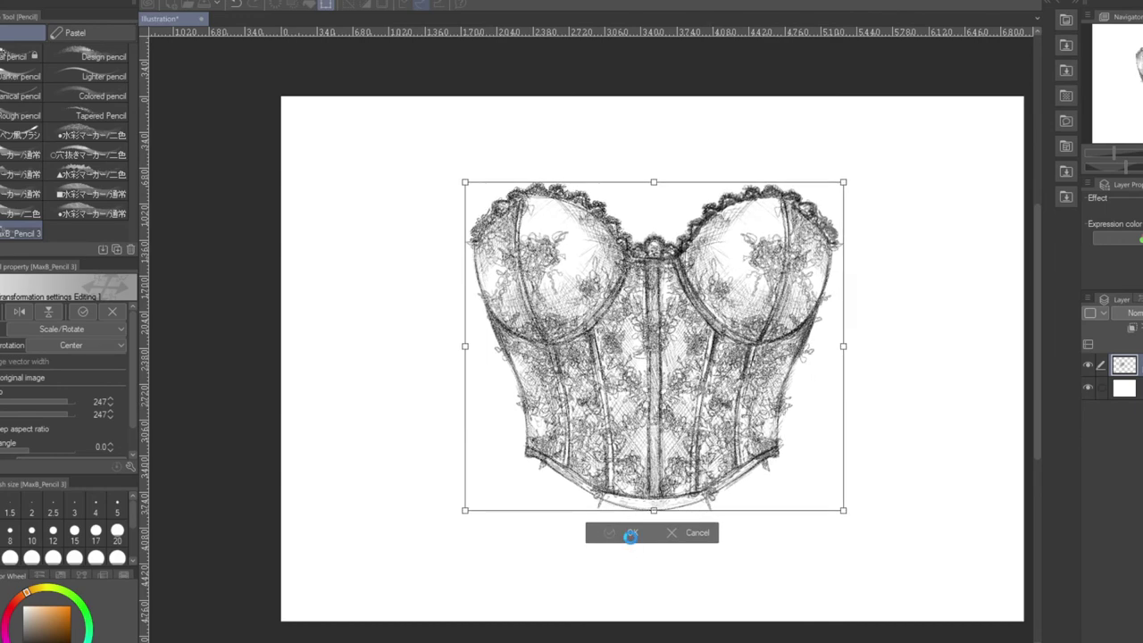
left_click(630, 533)
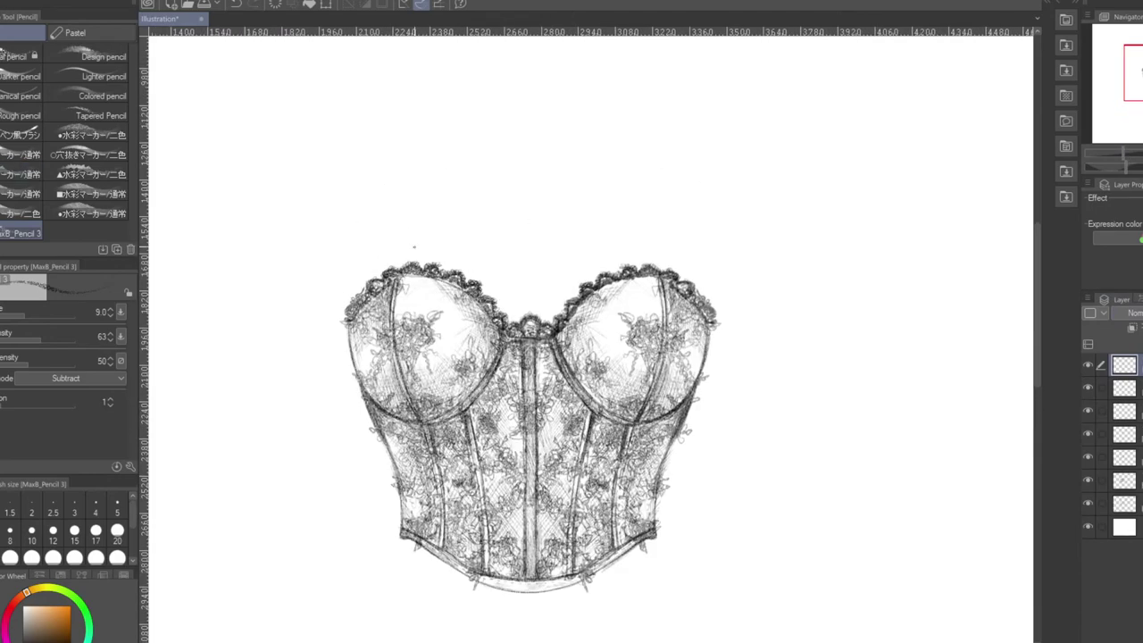
Draw and shade a shoulder strap rising from the left cup
scroll(382, 265, "down", 1)
mouse_move(381, 265)
left_mouse_down()
mouse_move(370, 136)
mouse_move(382, 291)
left_mouse_up()
mouse_move(359, 148)
left_mouse_down()
mouse_move(382, 292)
mouse_move(361, 159)
mouse_move(367, 211)
left_mouse_up()
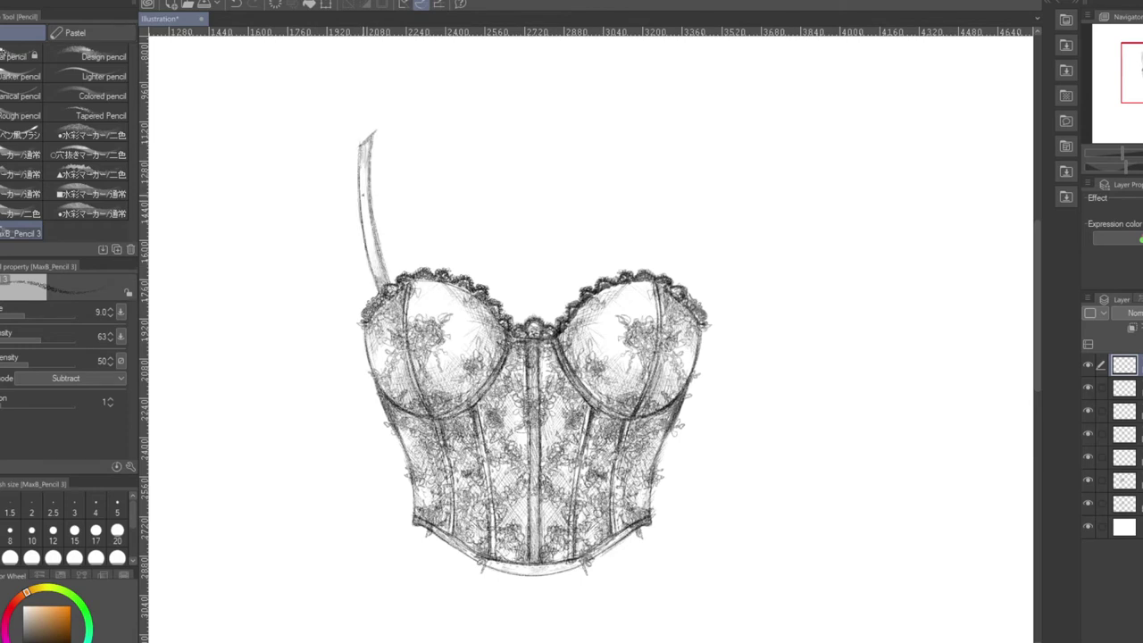
left_click_drag(382, 269, 362, 141)
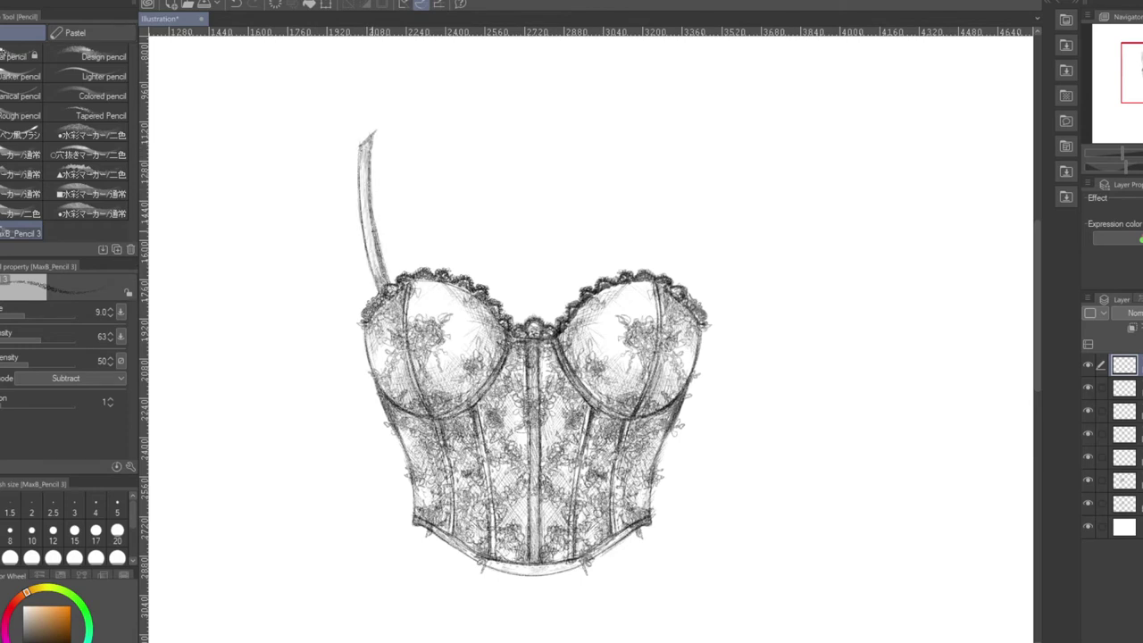
Sketch a curved halter strap upward, then undo the latest strap strokes
mouse_move(600, 119)
left_mouse_down()
mouse_move(437, 261)
mouse_move(512, 227)
left_mouse_up()
scroll(853, 56, "up", 2)
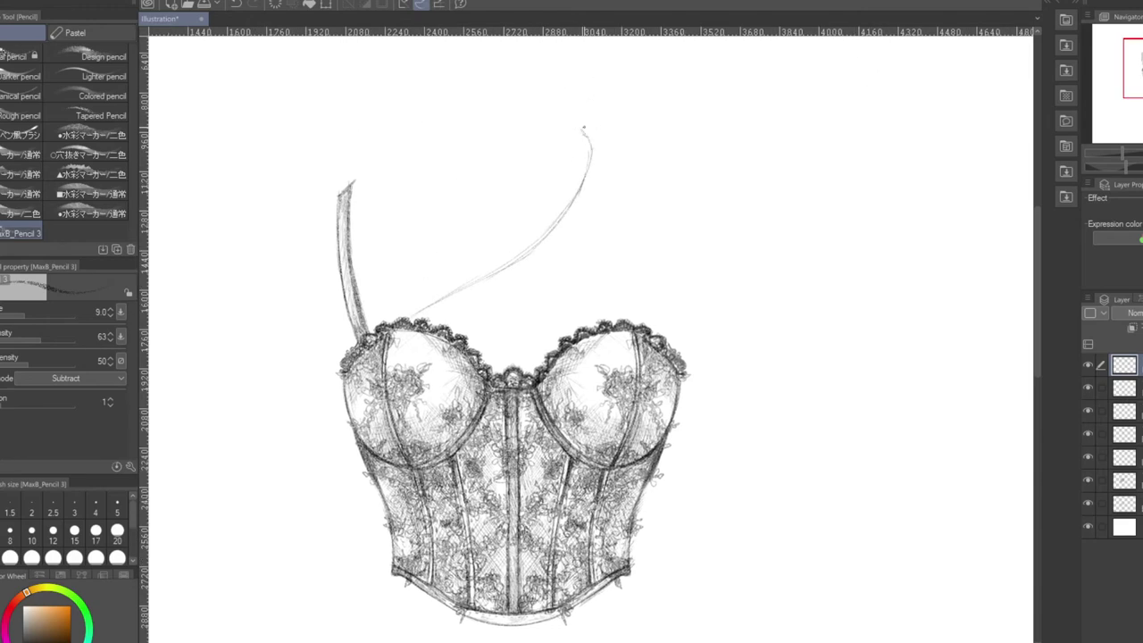
left_click_drag(530, 264, 430, 313)
left_click_drag(602, 145, 591, 191)
left_click_drag(563, 231, 605, 131)
left_click_drag(603, 125, 599, 168)
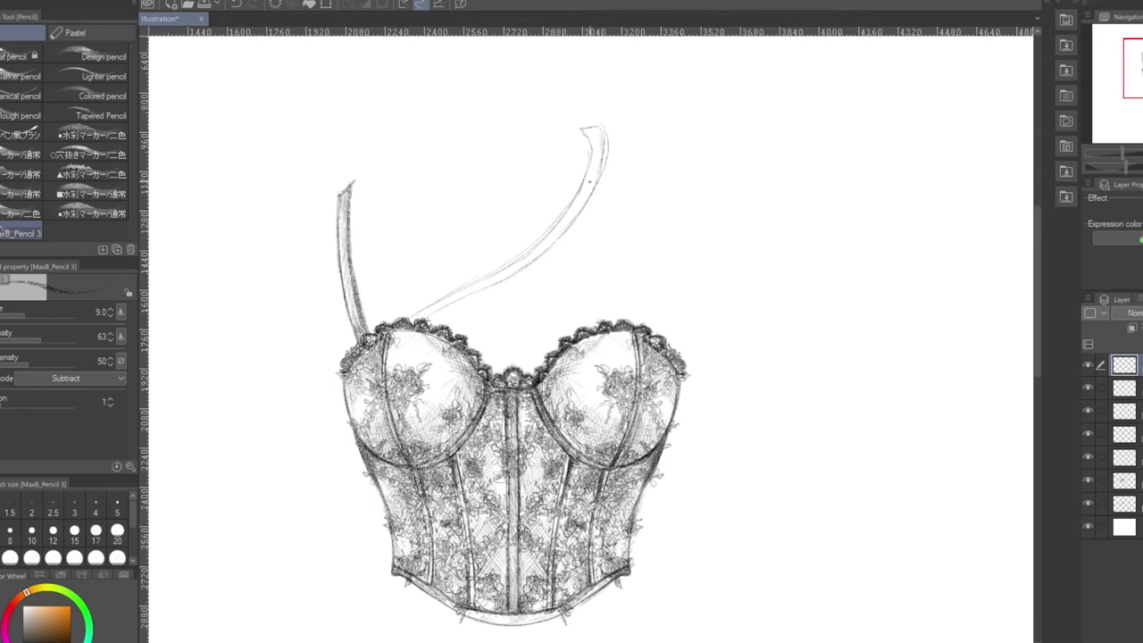
left_click_drag(525, 248, 415, 316)
mouse_move(591, 132)
left_mouse_down()
mouse_move(586, 160)
mouse_move(477, 279)
left_mouse_up()
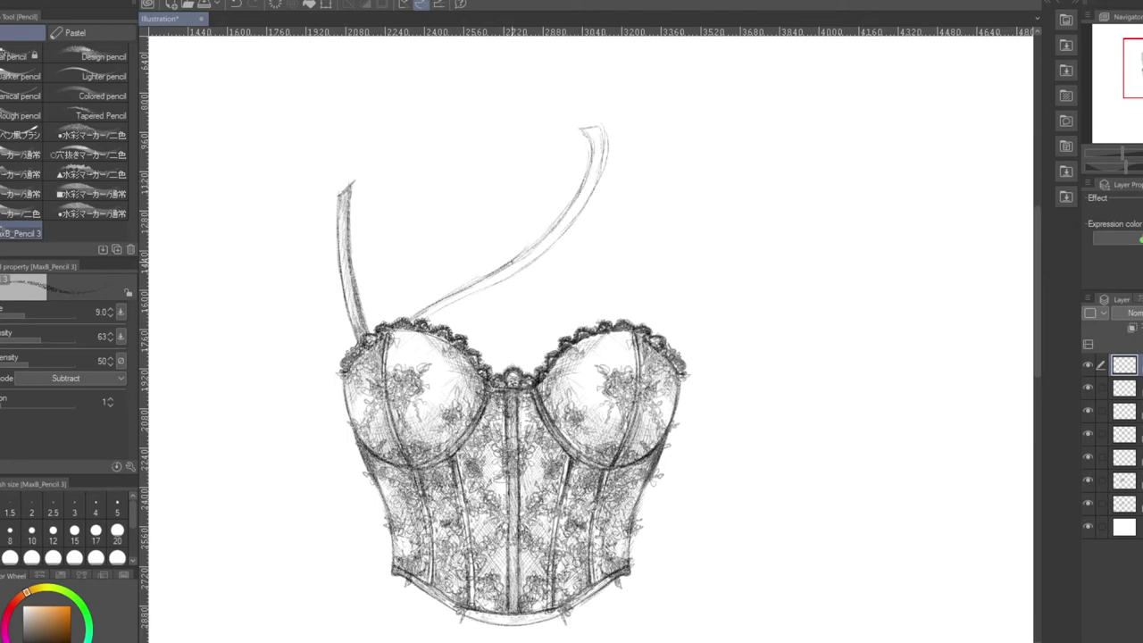
key("ctrl+z")
key("ctrl+z")
key("ctrl+z")
key("ctrl+z")
key("ctrl+z")
key("ctrl+z")
key("ctrl+z")
key("ctrl+z")
key("ctrl+z")
key("ctrl+z")
key("ctrl+z")
key("ctrl+z")
key("ctrl+z")
key("ctrl+z")
key("ctrl+z")
key("ctrl+z")
key("ctrl+z")
key("ctrl+z")
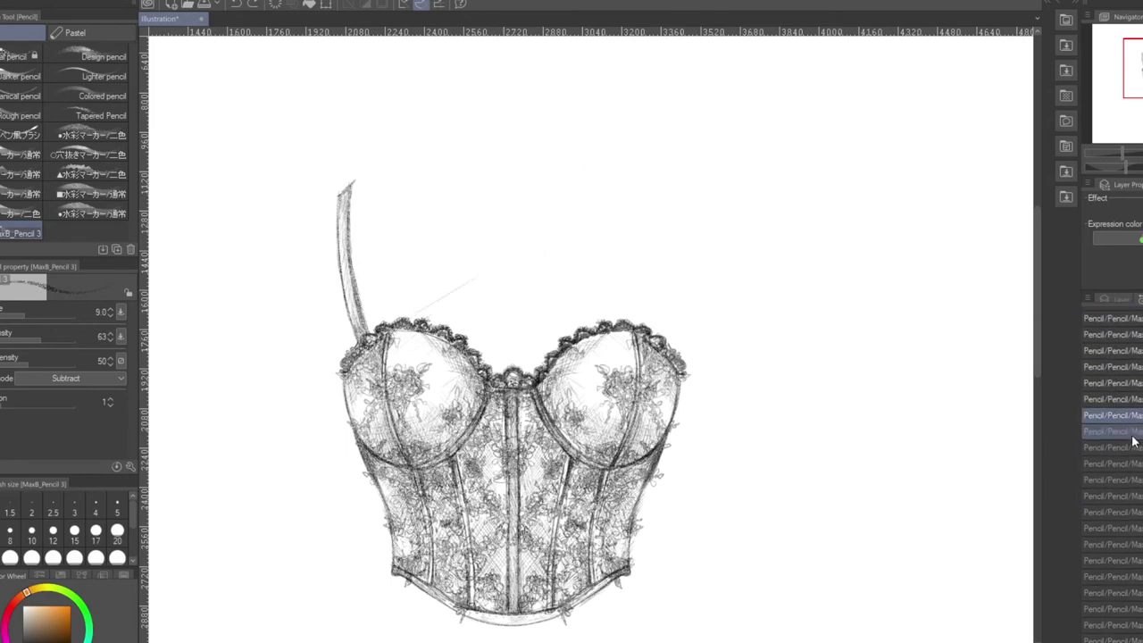
Hide the top layer and rough in the neck band guide box above the corset
left_click(1111, 298)
left_click(1087, 366)
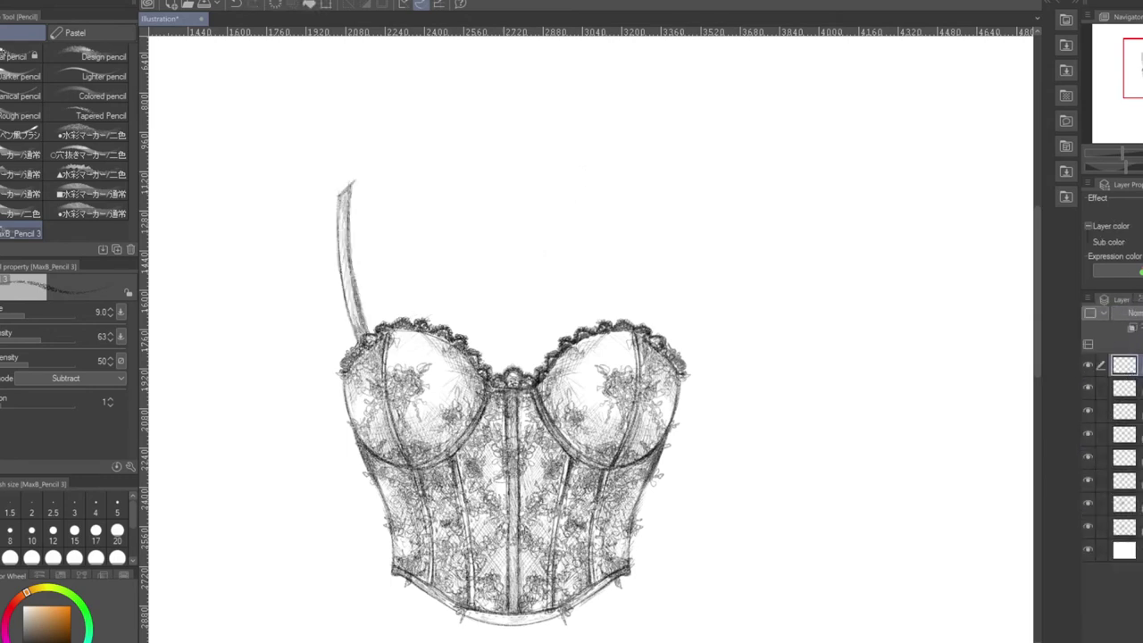
mouse_move(472, 130)
left_mouse_down()
mouse_move(563, 117)
mouse_move(578, 126)
left_mouse_up()
left_click_drag(457, 152, 596, 147)
left_click_drag(585, 88, 590, 143)
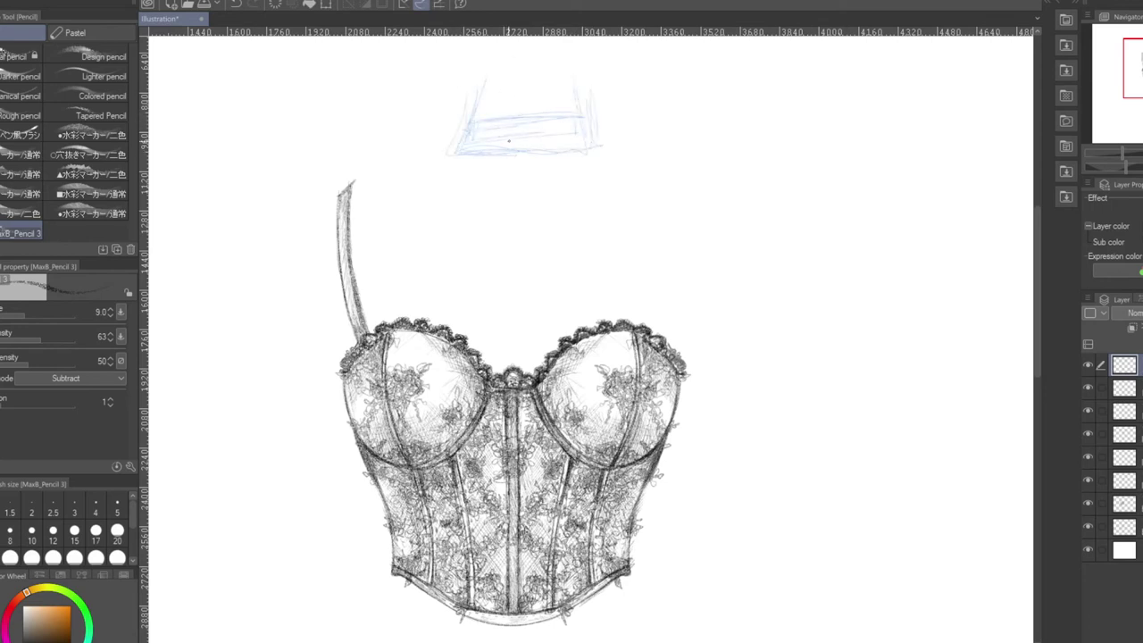
On the layer below, draw both edges of the diagonal strap from the left cup to the neck
left_click(1123, 388)
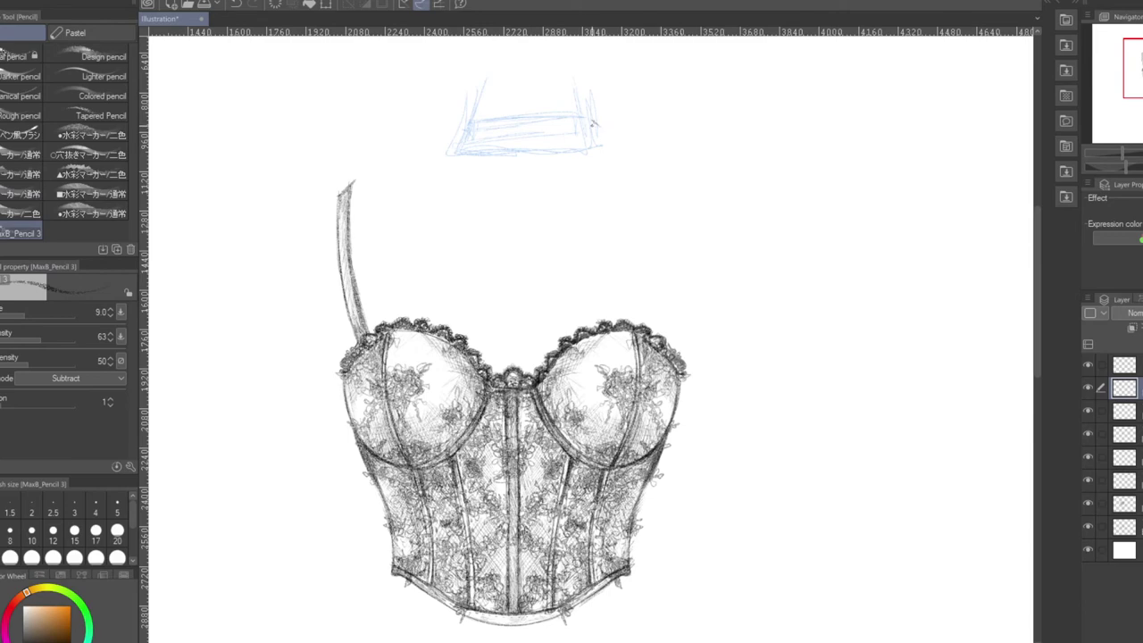
left_click_drag(534, 187, 398, 314)
mouse_move(589, 132)
left_mouse_down()
mouse_move(411, 303)
mouse_move(601, 118)
left_mouse_up()
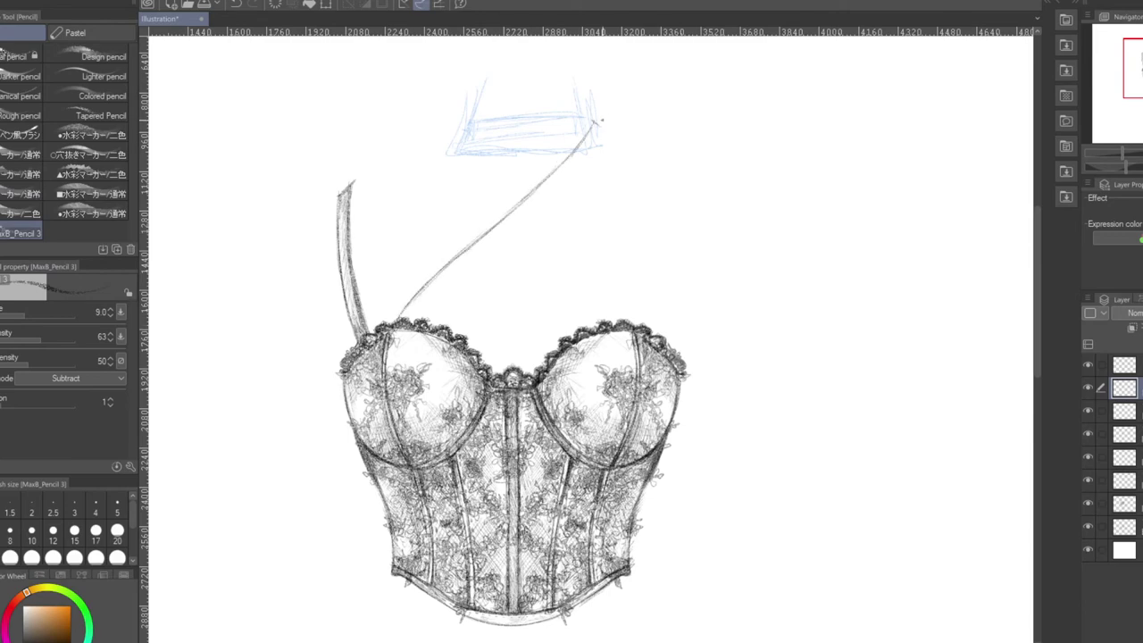
left_click_drag(414, 311, 589, 153)
left_click_drag(487, 243, 407, 317)
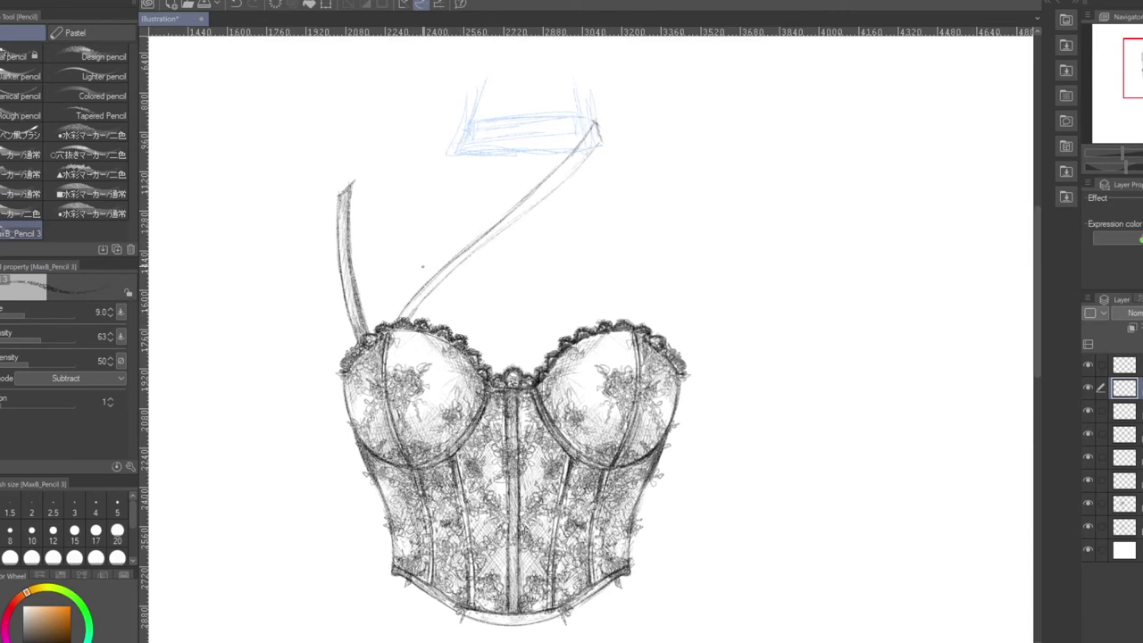
With the canvas rotated, thicken and darken the diagonal strap along its length
left_click_drag(1115, 169, 1119, 173)
left_click_drag(436, 391, 425, 449)
left_click_drag(464, 175, 458, 228)
left_click_drag(444, 349, 457, 273)
mouse_move(466, 195)
left_mouse_down()
mouse_move(452, 294)
mouse_move(466, 250)
left_mouse_up()
left_click_drag(450, 318, 427, 448)
left_click_drag(432, 406, 460, 230)
left_click_drag(458, 175, 462, 210)
Return the view upright, hide the blue guide, and rectangle-select the diagonal strap
left_click_drag(1125, 177, 1116, 166)
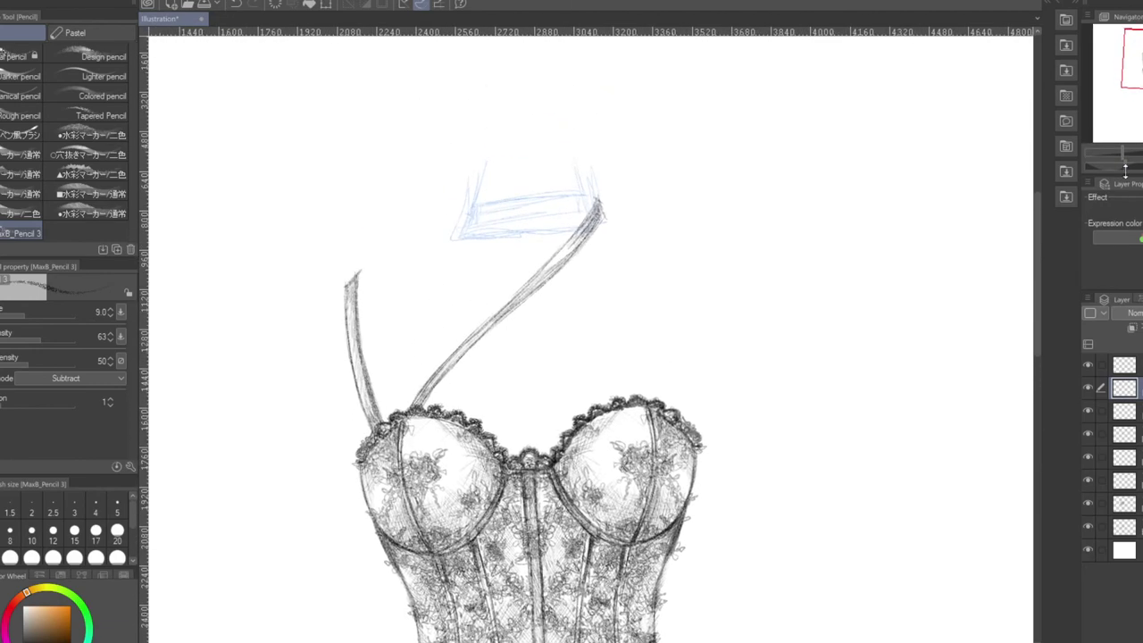
left_click(1087, 366)
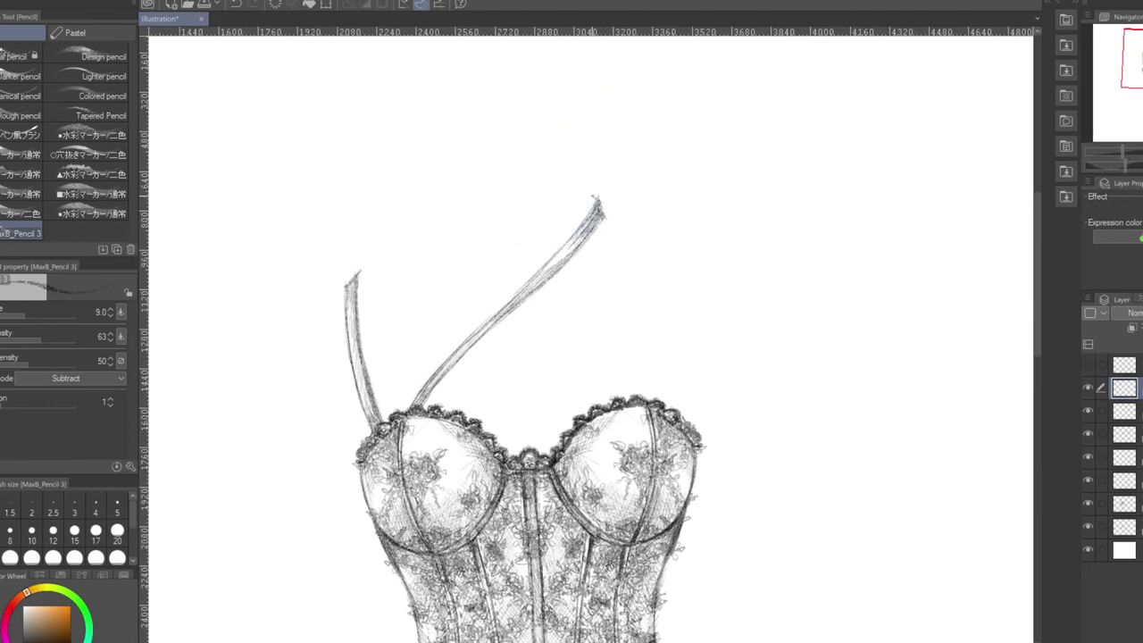
key("m")
left_click_drag(401, 158, 663, 480)
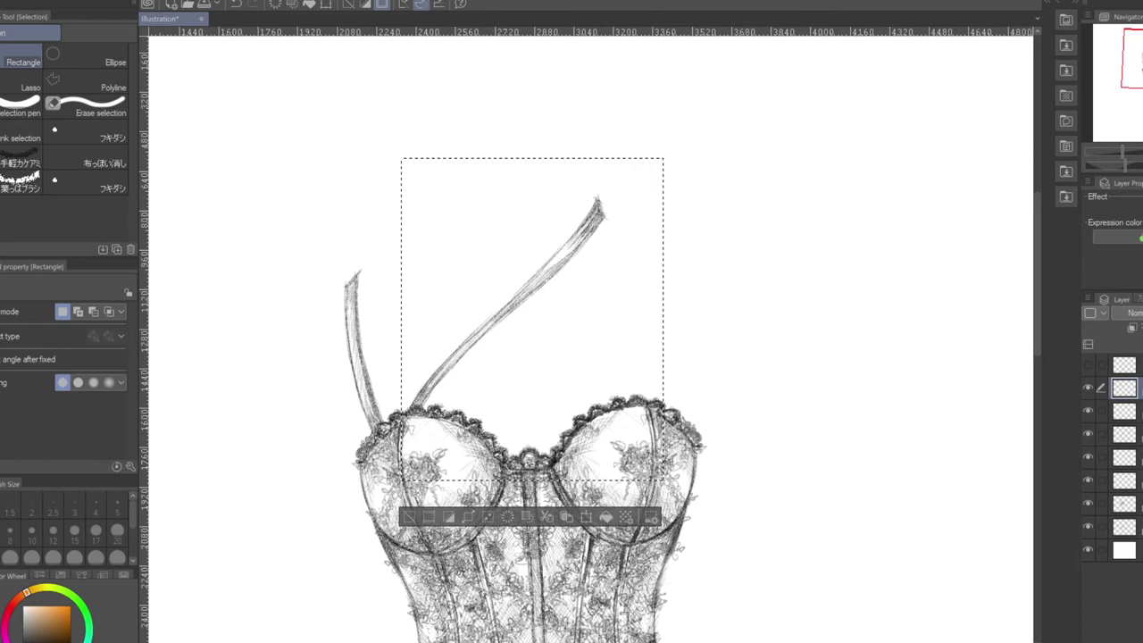
Paste a horizontally flipped copy of the strap and nudge it so the straps cross in an X
key("ctrl+c")
key("ctrl+v")
key("ctrl+t")
left_click(19, 311)
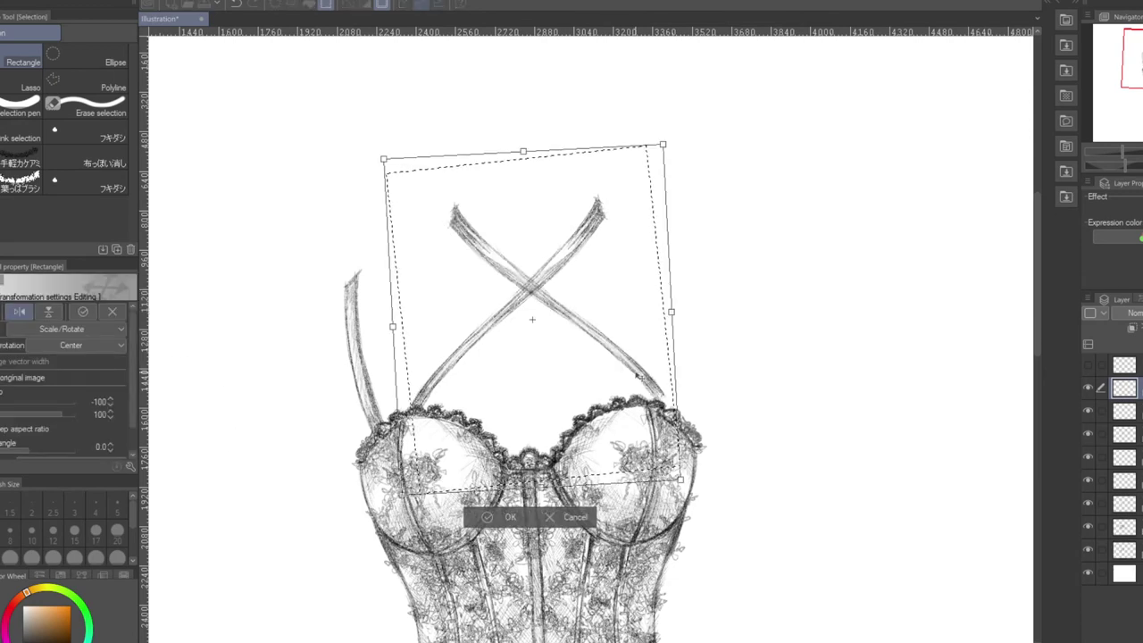
key("Up")
key("Up")
key("Up")
key("Up")
key("Left")
key("Left")
key("Left")
key("Left")
key("Left")
key("Left")
key("Down")
key("Down")
key("Down")
key("Down")
key("Down")
key("Down")
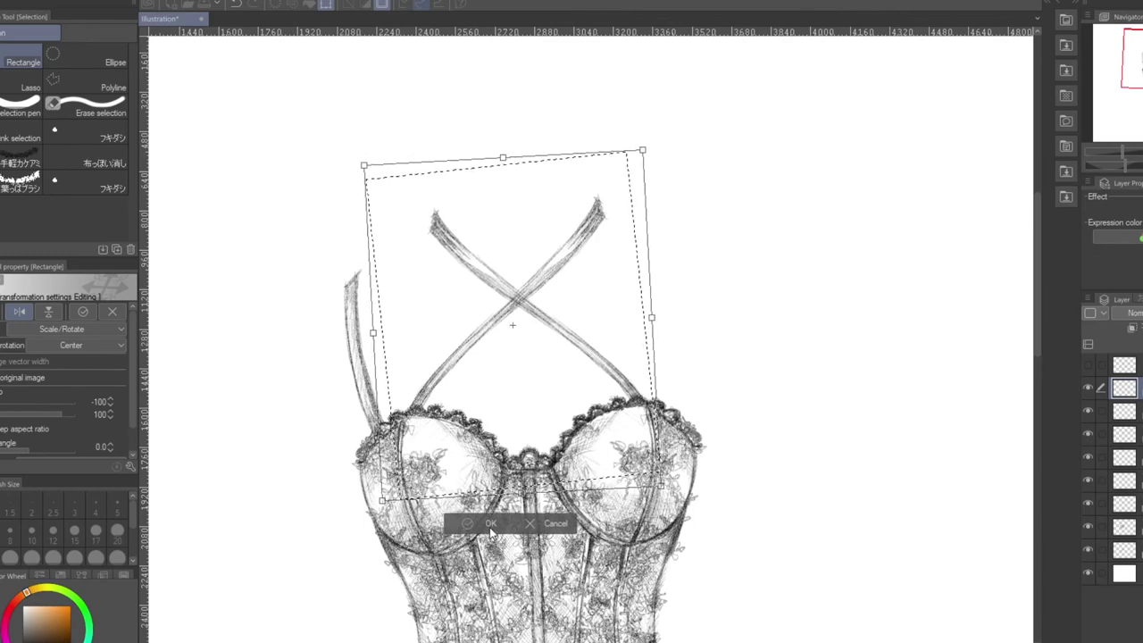
key("Return")
Undo a stray pencil line and sketch the strap loop at the upper left
key("p")
left_click_drag(459, 282, 410, 430)
key("ctrl+z")
key("ctrl+z")
key("ctrl+z")
left_click(1124, 165)
mouse_move(451, 196)
left_mouse_down()
mouse_move(540, 250)
mouse_move(544, 239)
left_mouse_up()
Pencil the folded loop band, undo a stray stroke, and run the band left from the right strap
left_click_drag(453, 198, 500, 219)
left_click_drag(500, 219, 535, 248)
left_click_drag(525, 255, 540, 243)
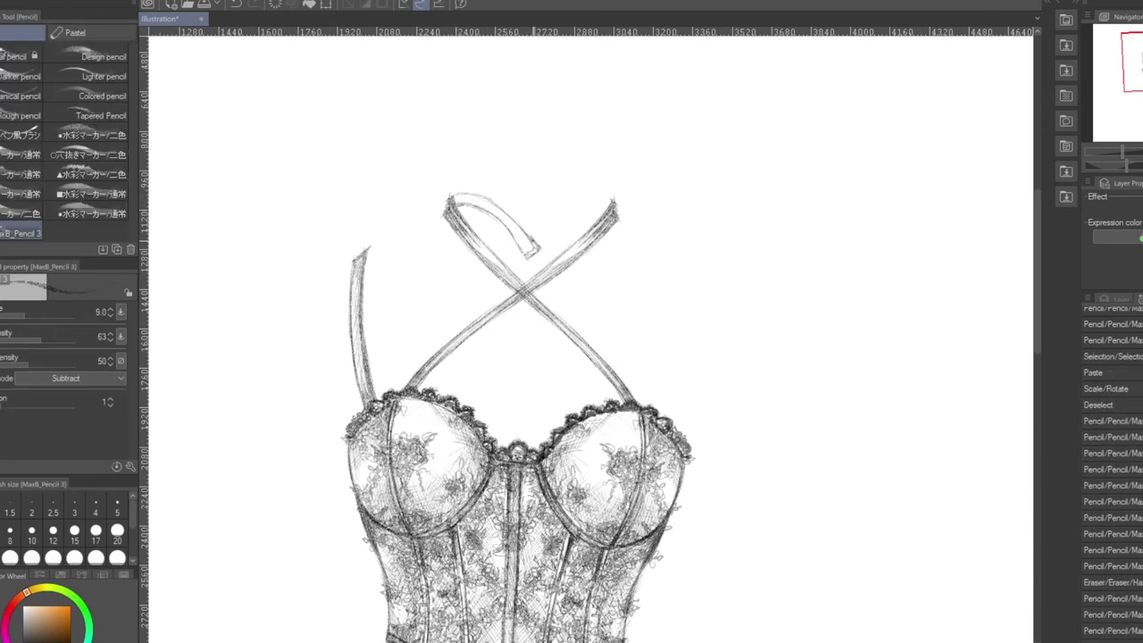
left_click_drag(502, 211, 532, 241)
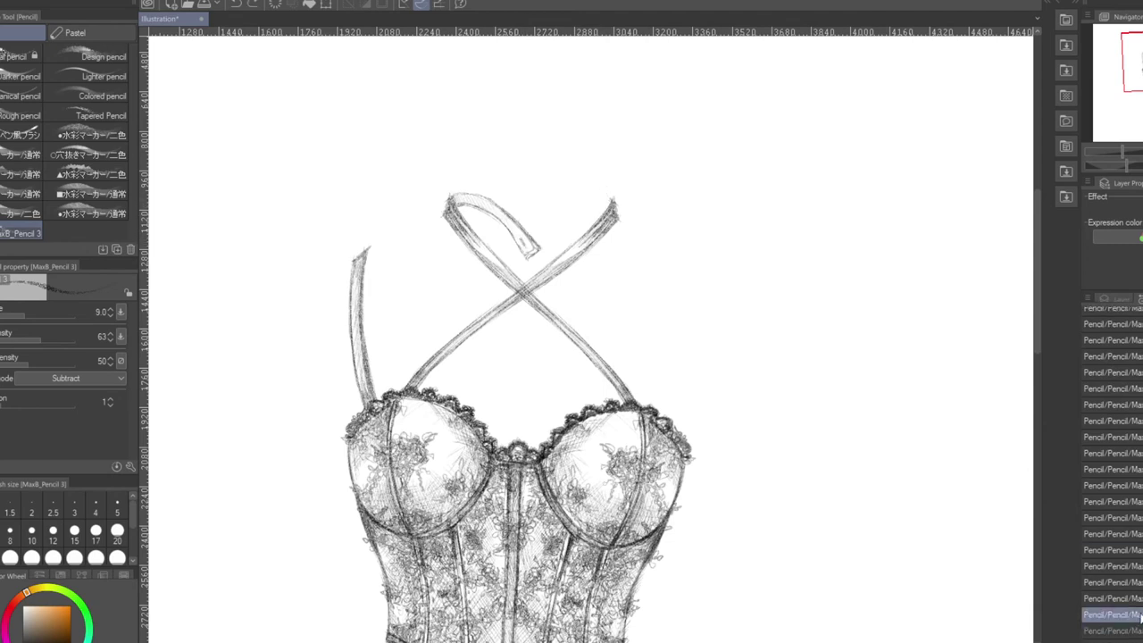
key("ctrl+z")
left_click_drag(614, 199, 529, 221)
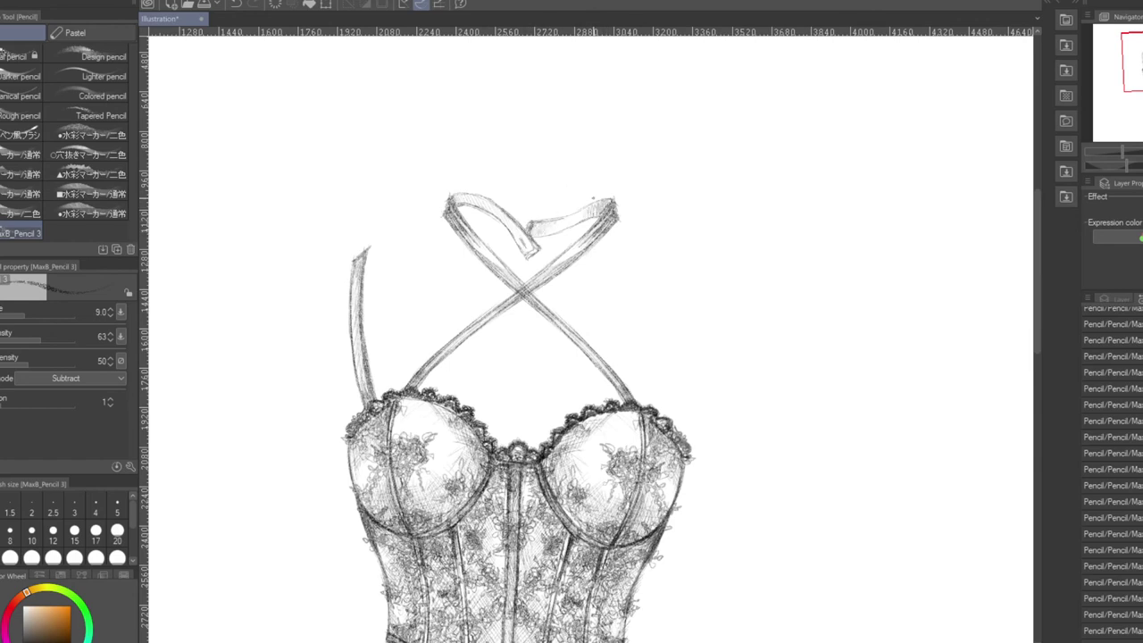
Show the layer list and freehand-select the left shoulder strap
key("F7")
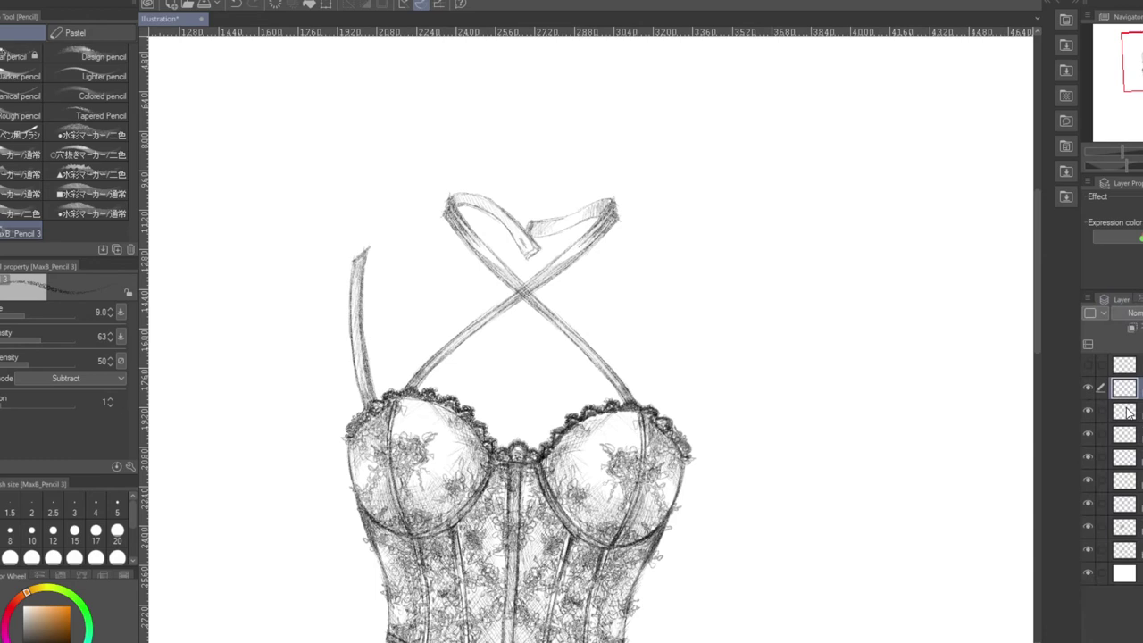
key("m")
left_click_drag(364, 245, 371, 398)
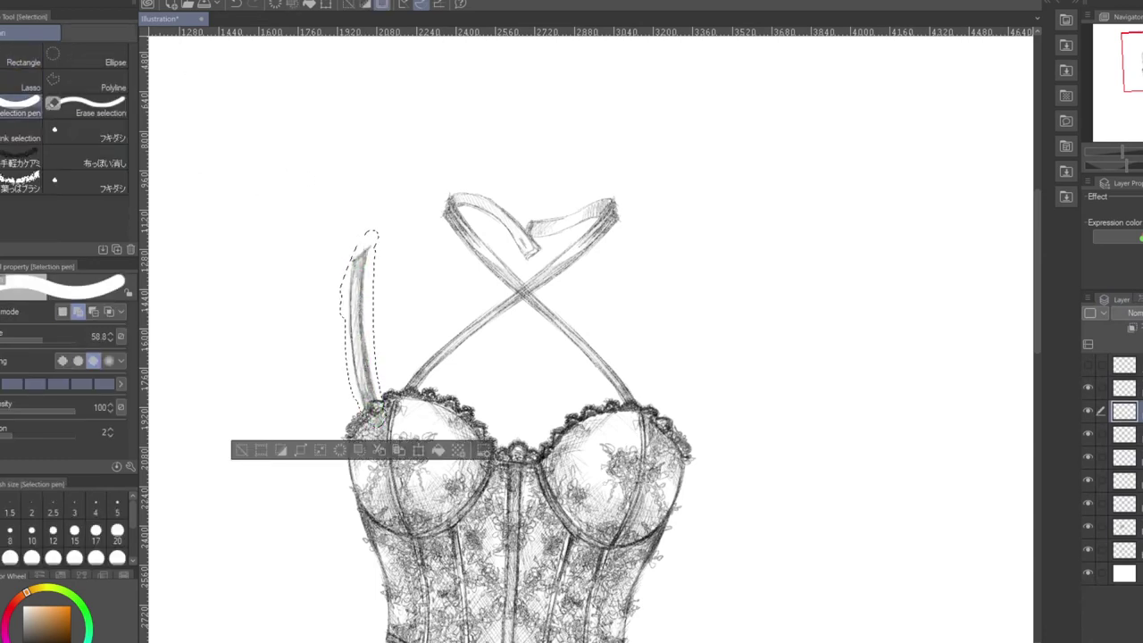
Mirror a copy of the left shoulder strap onto the right cup and deselect
key("ctrl+t")
left_click(20, 310)
mouse_move(362, 322)
left_mouse_down()
mouse_move(669, 357)
mouse_move(683, 382)
left_mouse_up()
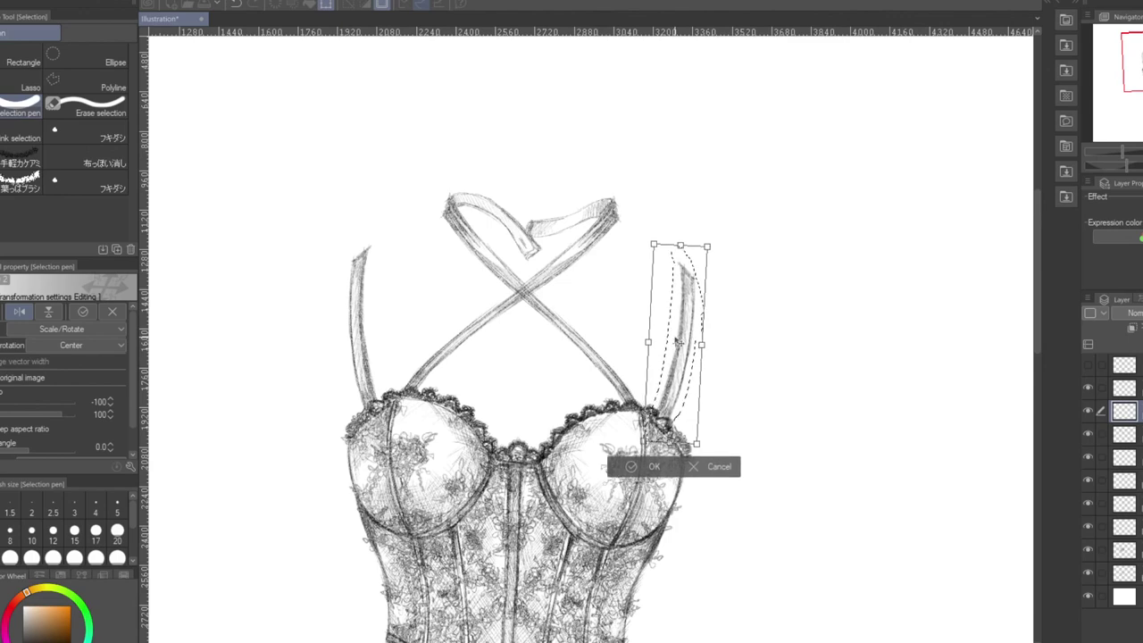
left_click(13, 109)
left_click(23, 62)
key("ctrl+d")
Shade the upper-left strap loop and hatch around the strap crossing
key("ctrl+0")
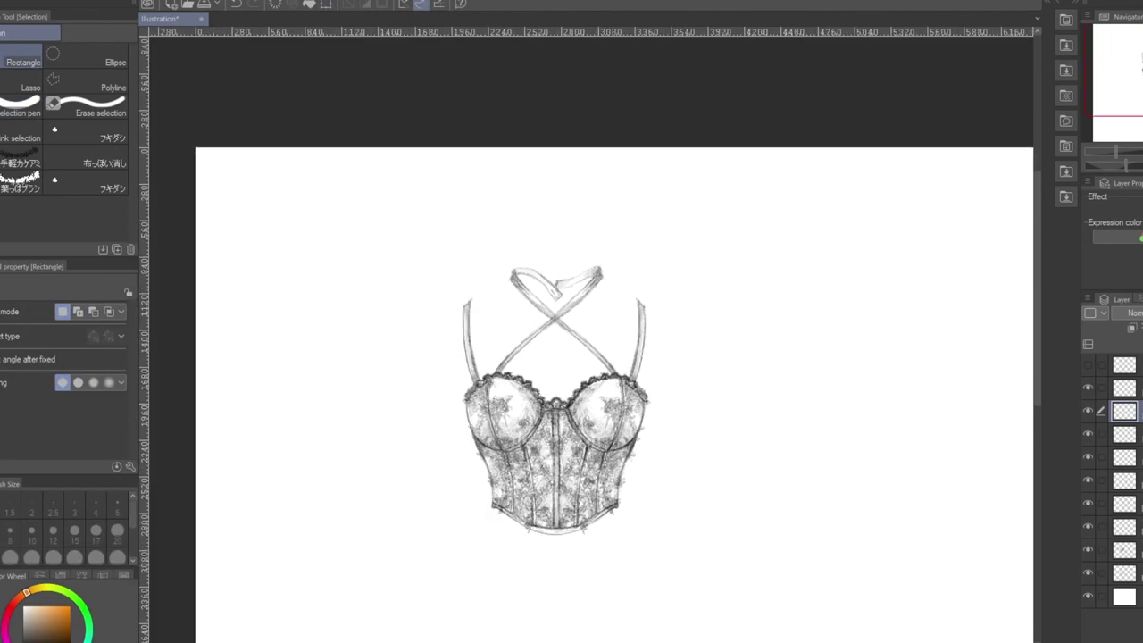
key("p")
key("ctrl+plus")
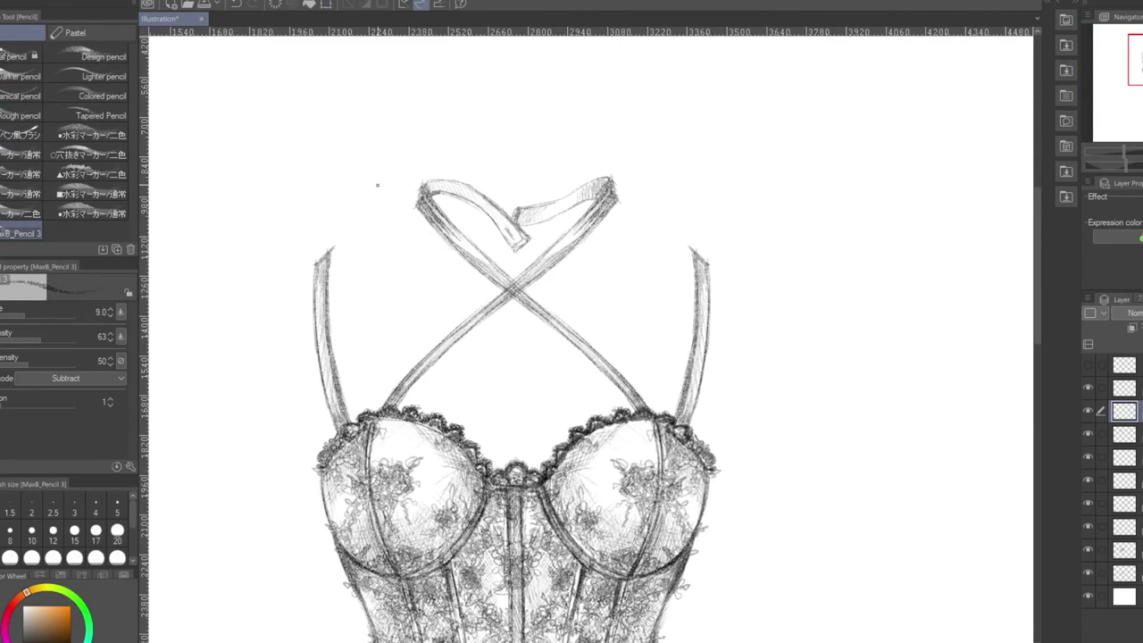
left_click_drag(432, 191, 486, 211)
mouse_move(499, 276)
left_mouse_down()
mouse_move(527, 305)
mouse_move(520, 296)
mouse_move(539, 285)
mouse_move(525, 265)
left_mouse_up()
mouse_move(484, 298)
left_mouse_down()
mouse_move(561, 318)
mouse_move(559, 335)
mouse_move(532, 273)
left_mouse_up()
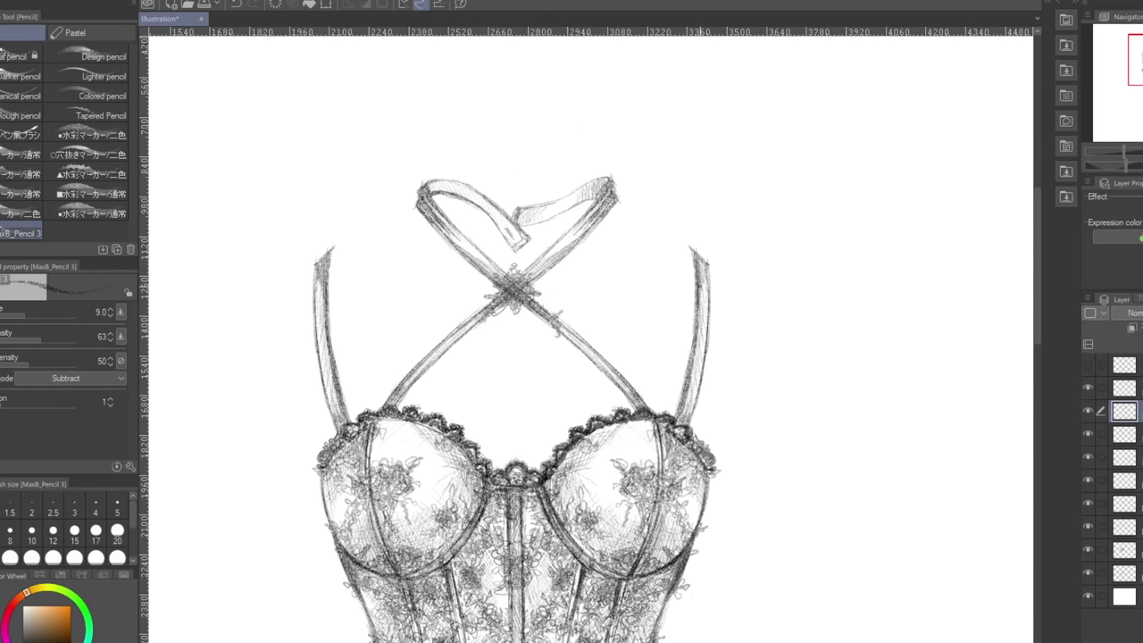
Darken the left loop's top edge, shade the right loop strap, and hide the paper layer
left_click_drag(428, 189, 448, 182)
mouse_move(580, 189)
left_mouse_down()
mouse_move(614, 184)
mouse_move(582, 222)
left_mouse_up()
left_click_drag(521, 273, 587, 206)
left_click_drag(498, 206, 523, 240)
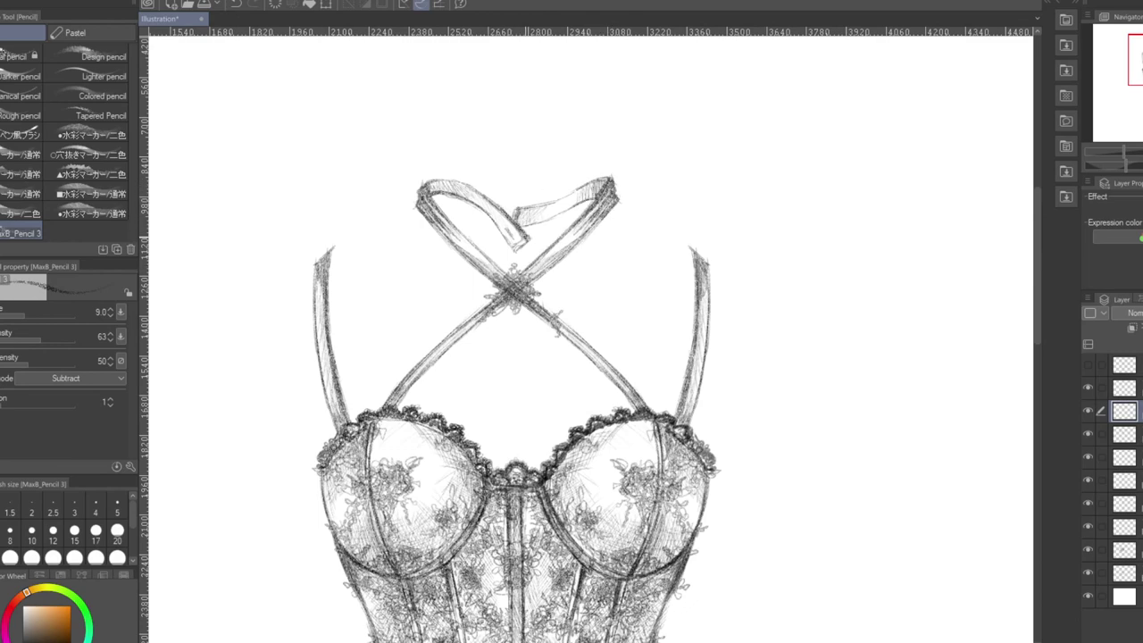
left_click_drag(1132, 153, 1122, 152)
left_click(1087, 595)
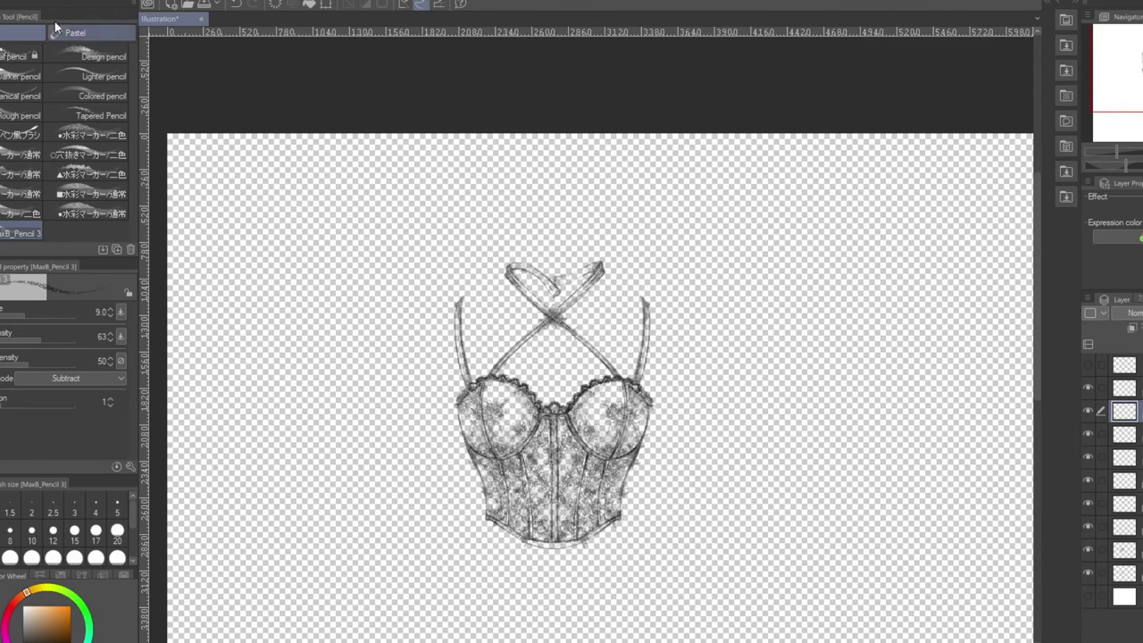
Merge the visible drawing layers and enlarge the merged bodice on the page
key("ctrl+shift+e")
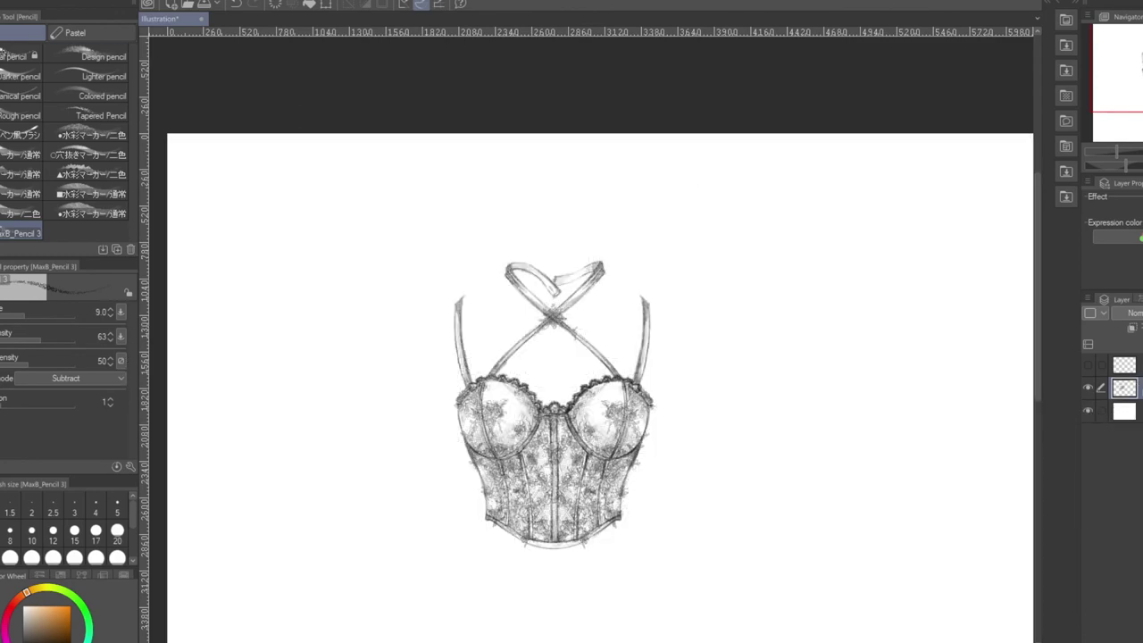
key("ctrl+t")
left_click_drag(585, 446, 585, 357)
left_click_drag(734, 579, 784, 638)
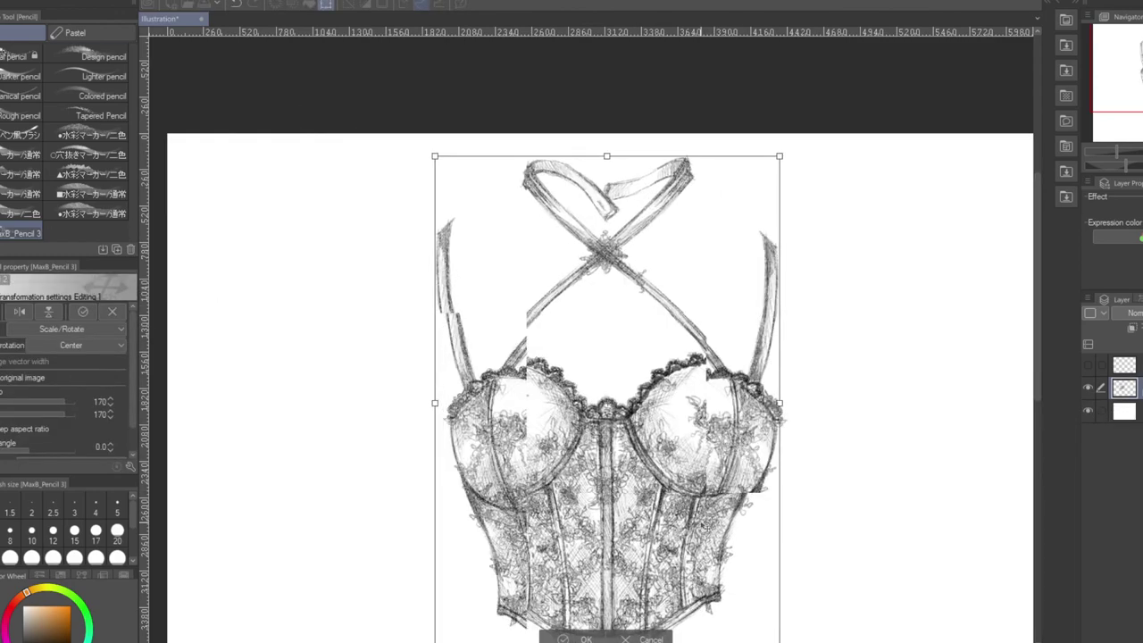
key("Return")
Shift the drawing right and down, then enlarge it to about 131%
key("ctrl+minus")
key("k")
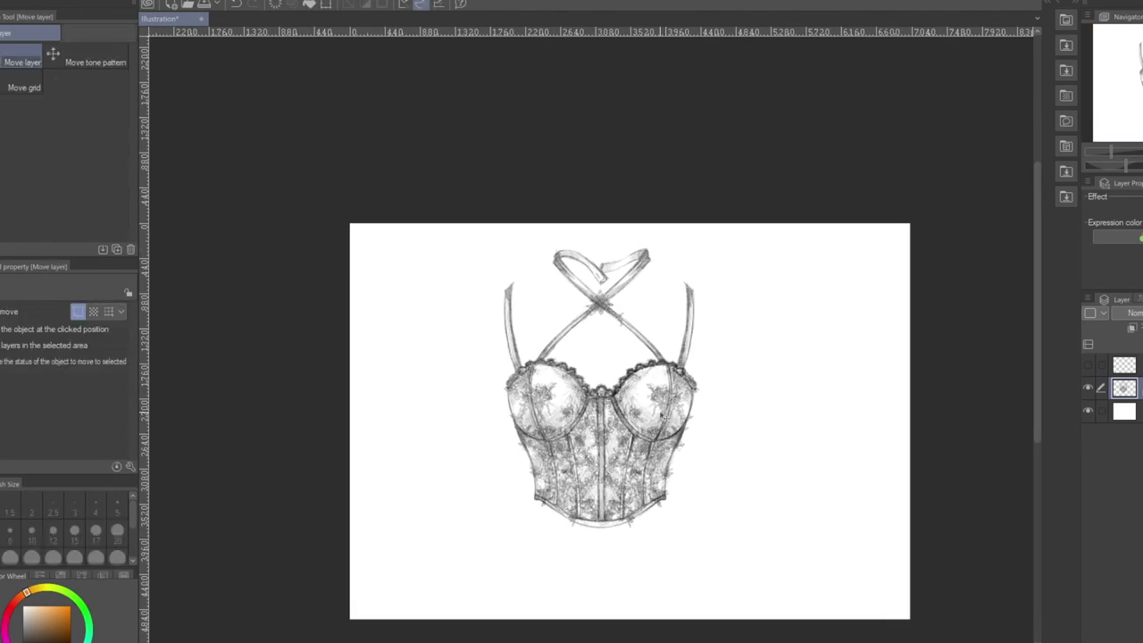
left_click_drag(636, 415, 680, 436)
key("ctrl+t")
left_click_drag(745, 260, 762, 235)
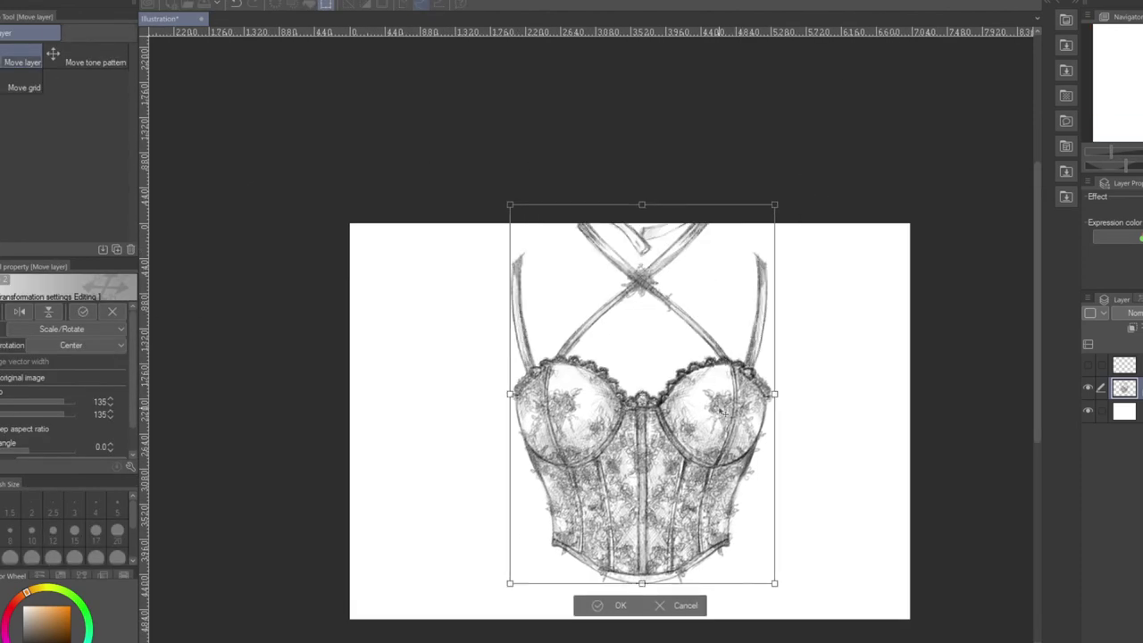
left_click(611, 626)
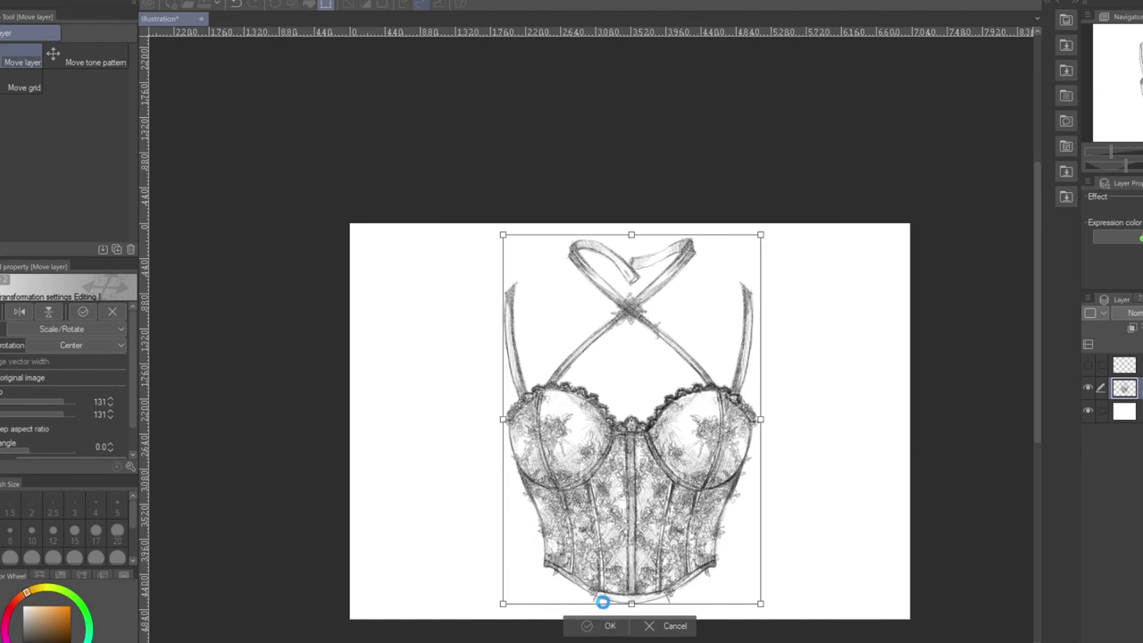
On a new layer, sign the drawing and write 2022 at the bottom right
key("ctrl+shift+n")
left_click_drag(780, 543, 846, 486)
left_click_drag(836, 536, 888, 512)
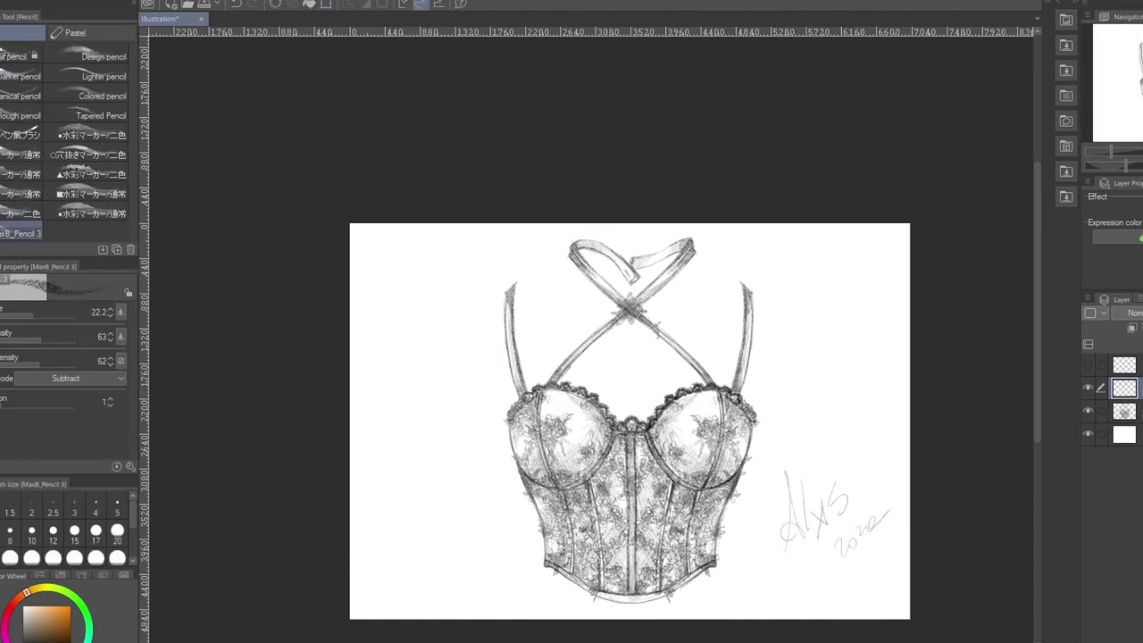